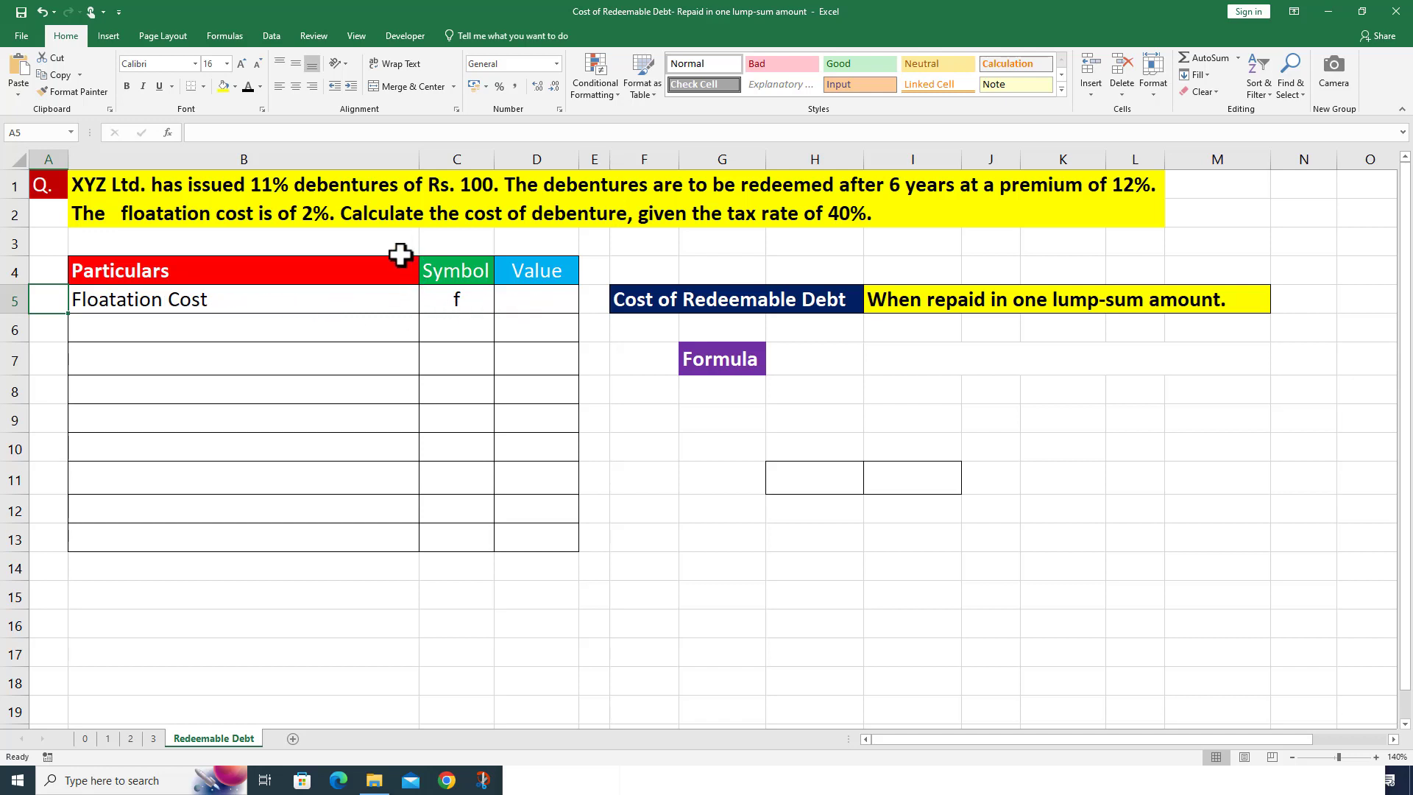
- Fill rows 5 to 8 with Floatation Cost 2, Annual Interest payment amount (I) 11, Redemption Value (RV) 112 and Life of debenture (N) 6
click(525, 296)
text(2)
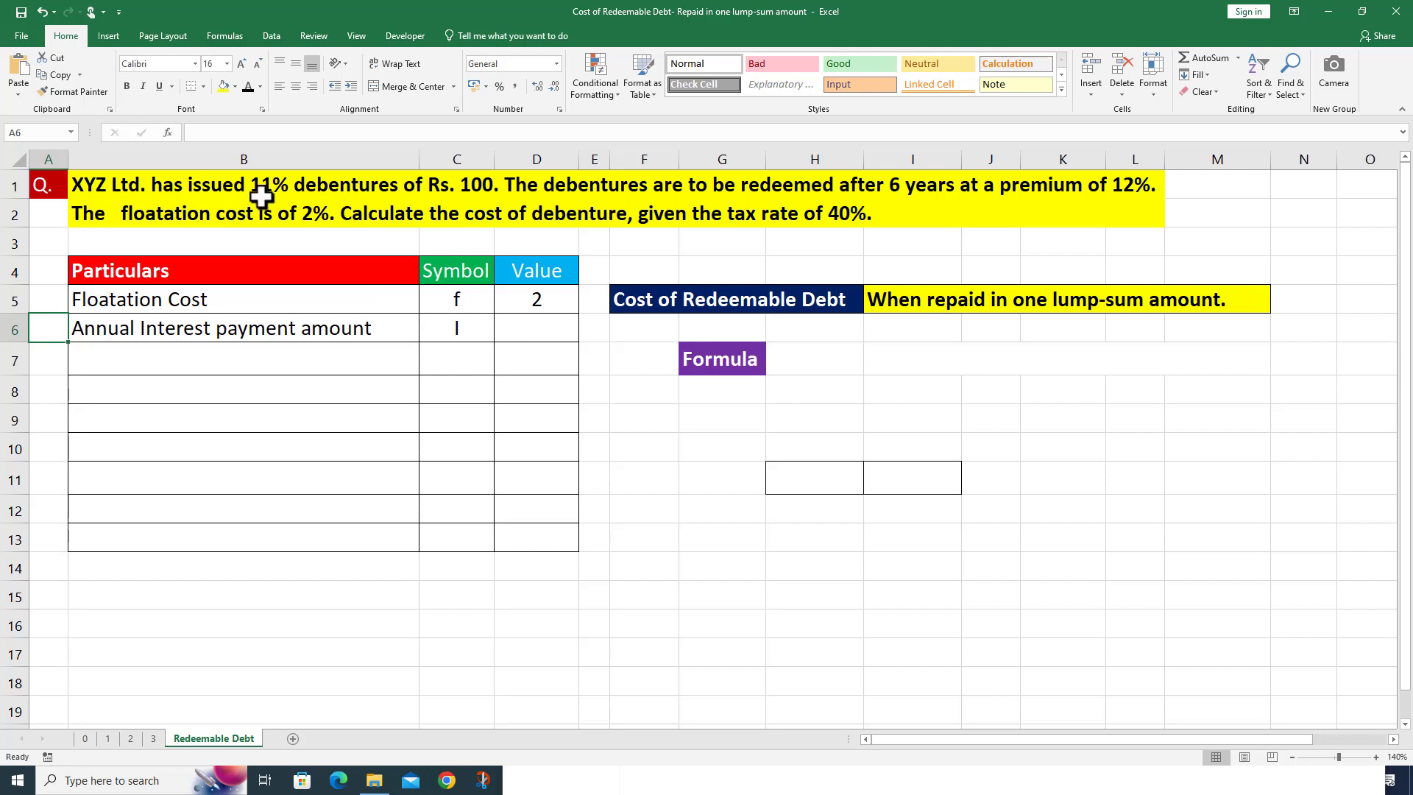
click(528, 329)
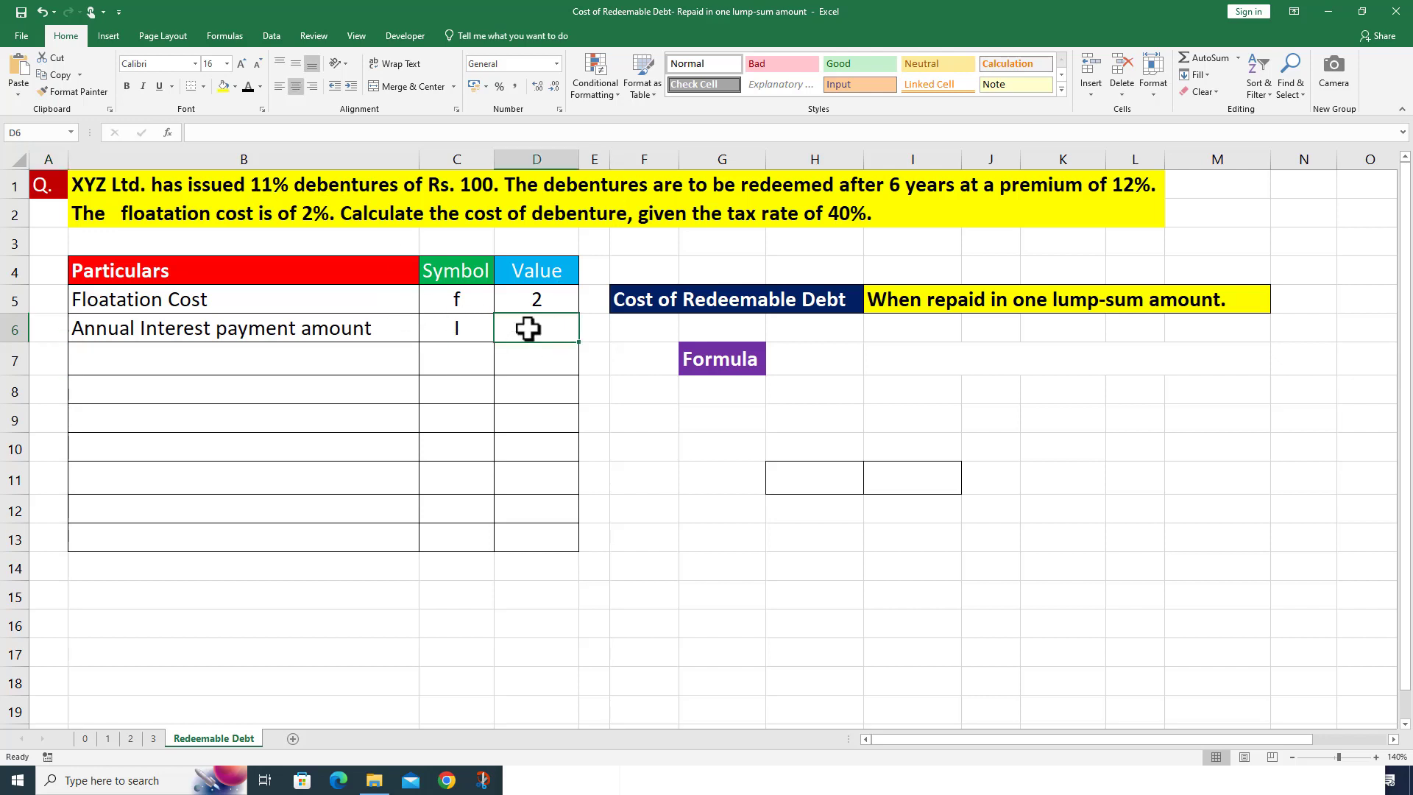
text(11)
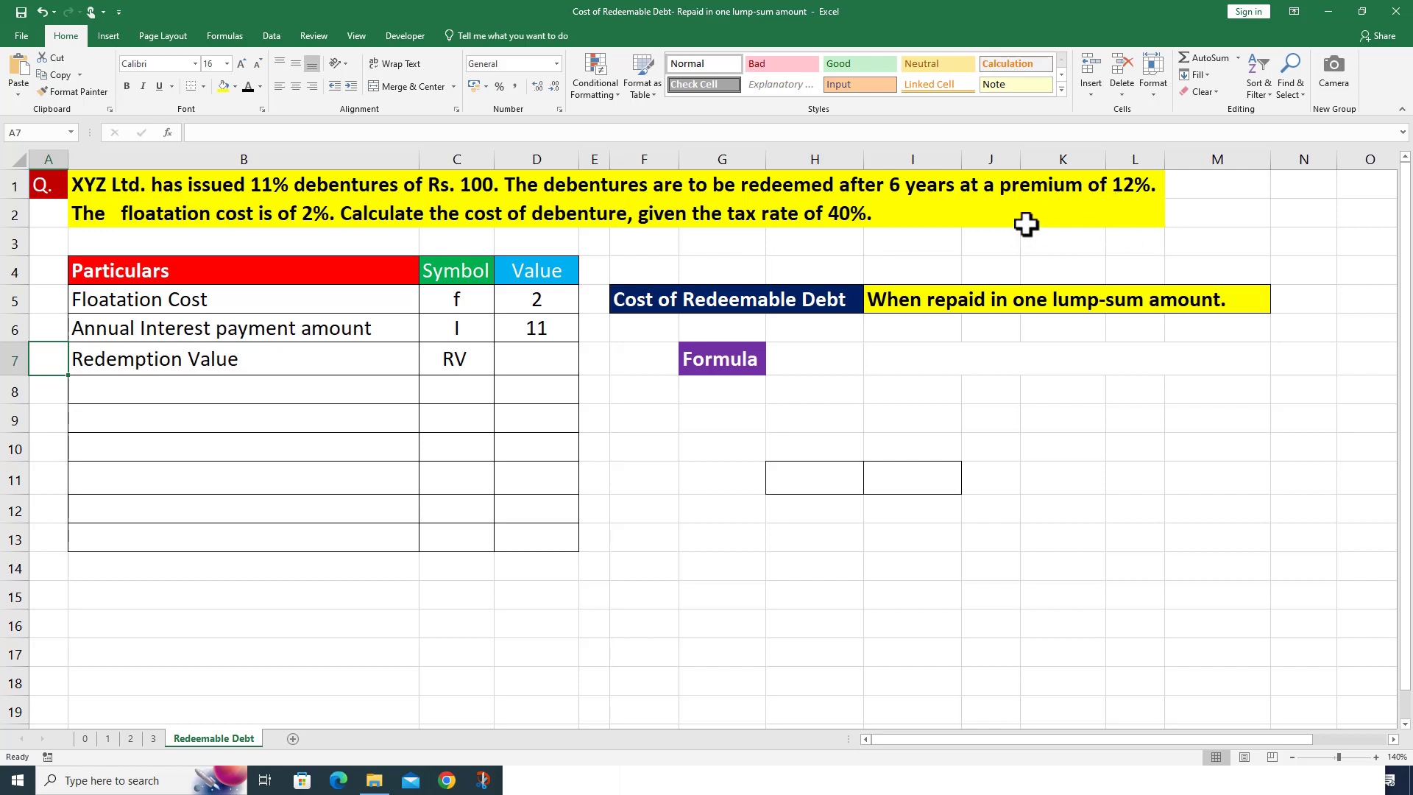
click(527, 356)
text(112)
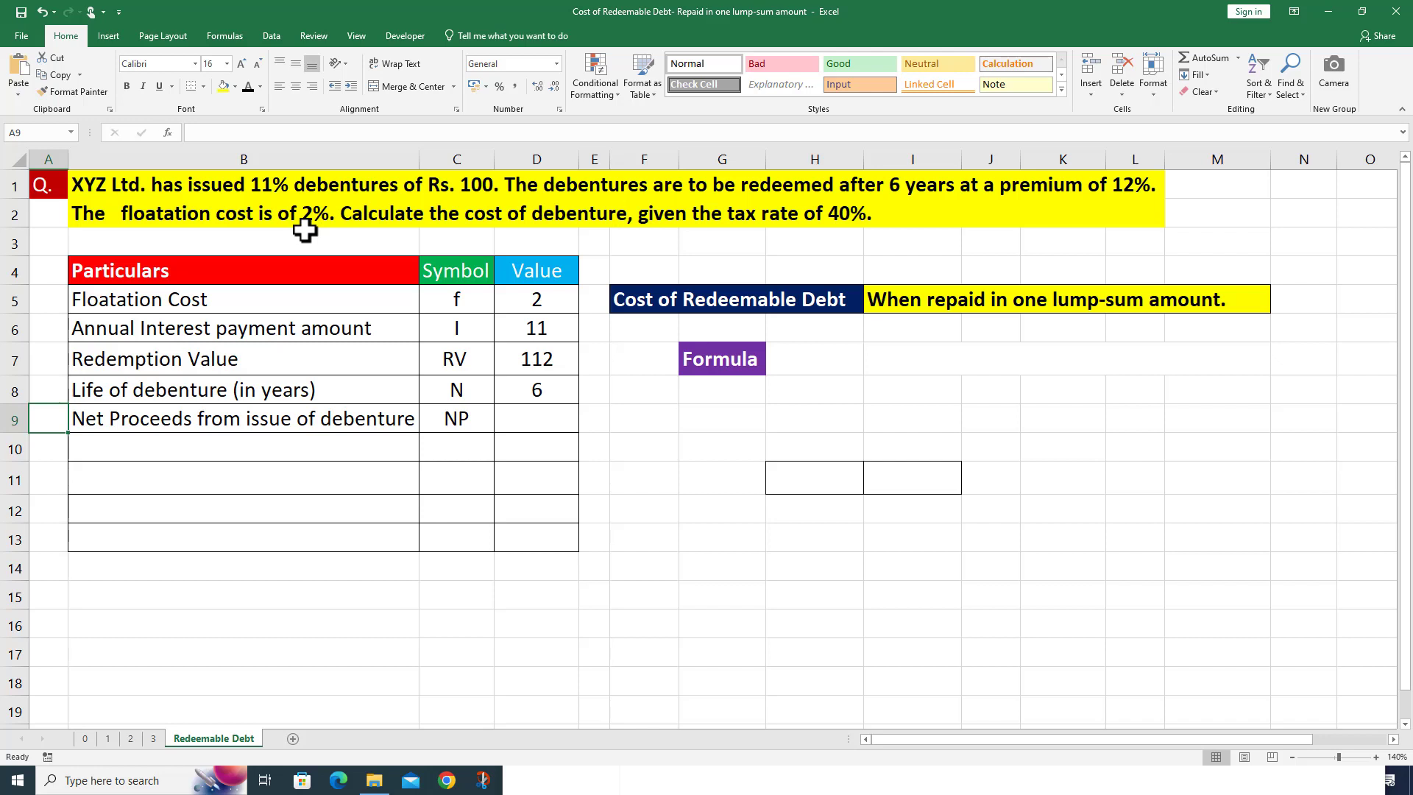
- Enter 98 as the net proceeds in D9 and fill row 10 with Premium on Redemption, symbol pr, value 12
click(523, 423)
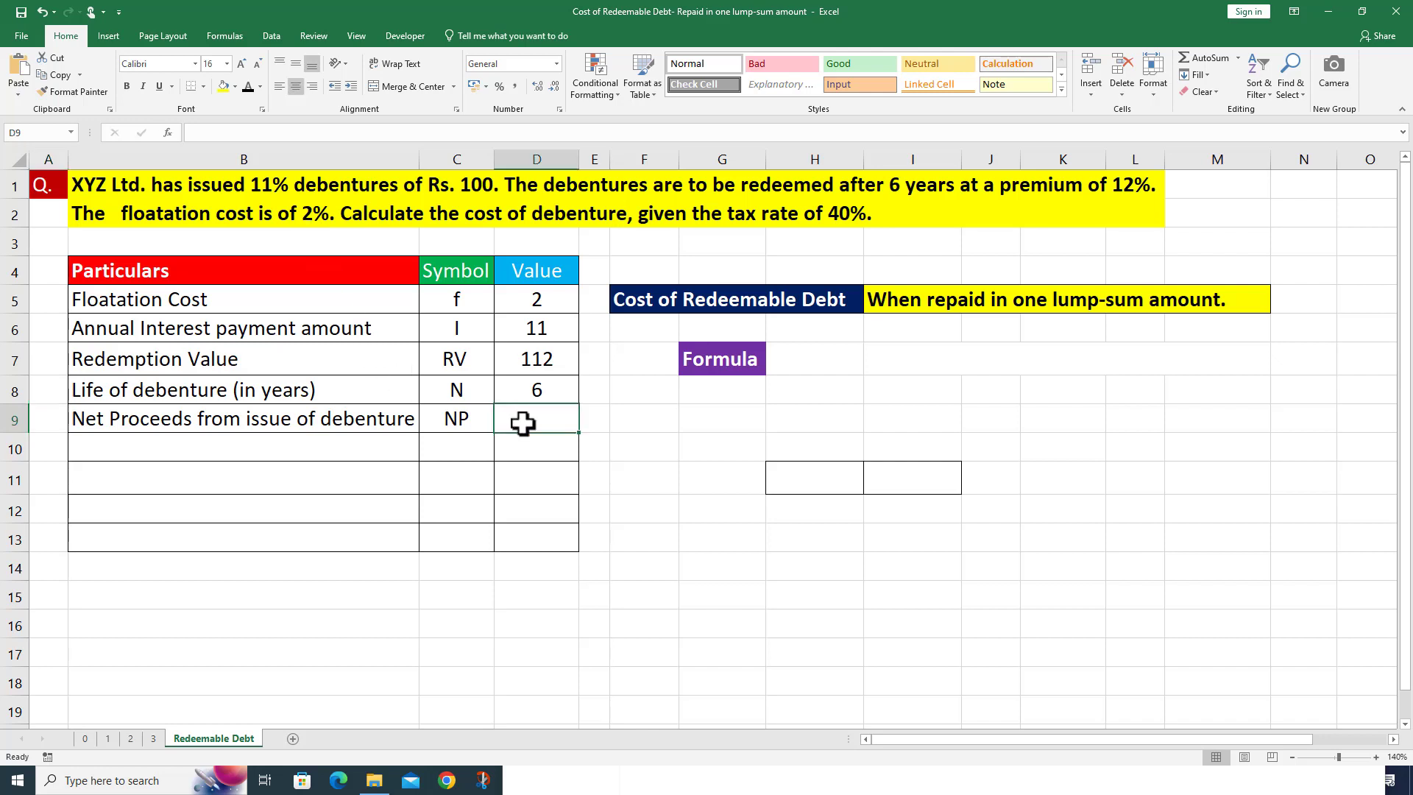
text(98)
click(184, 453)
text(Premium on Redemption	pr)
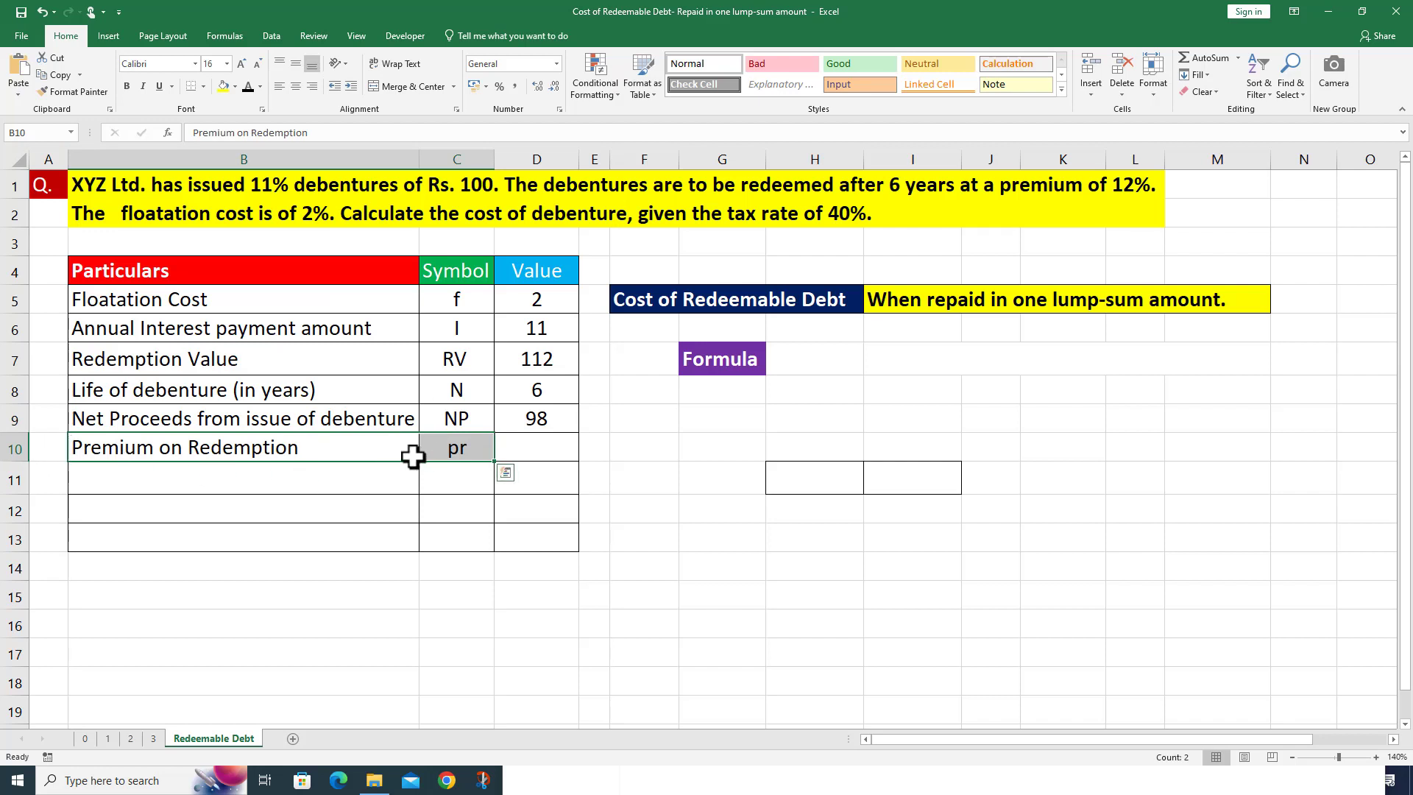
key(Escape)
click(524, 447)
text(12)
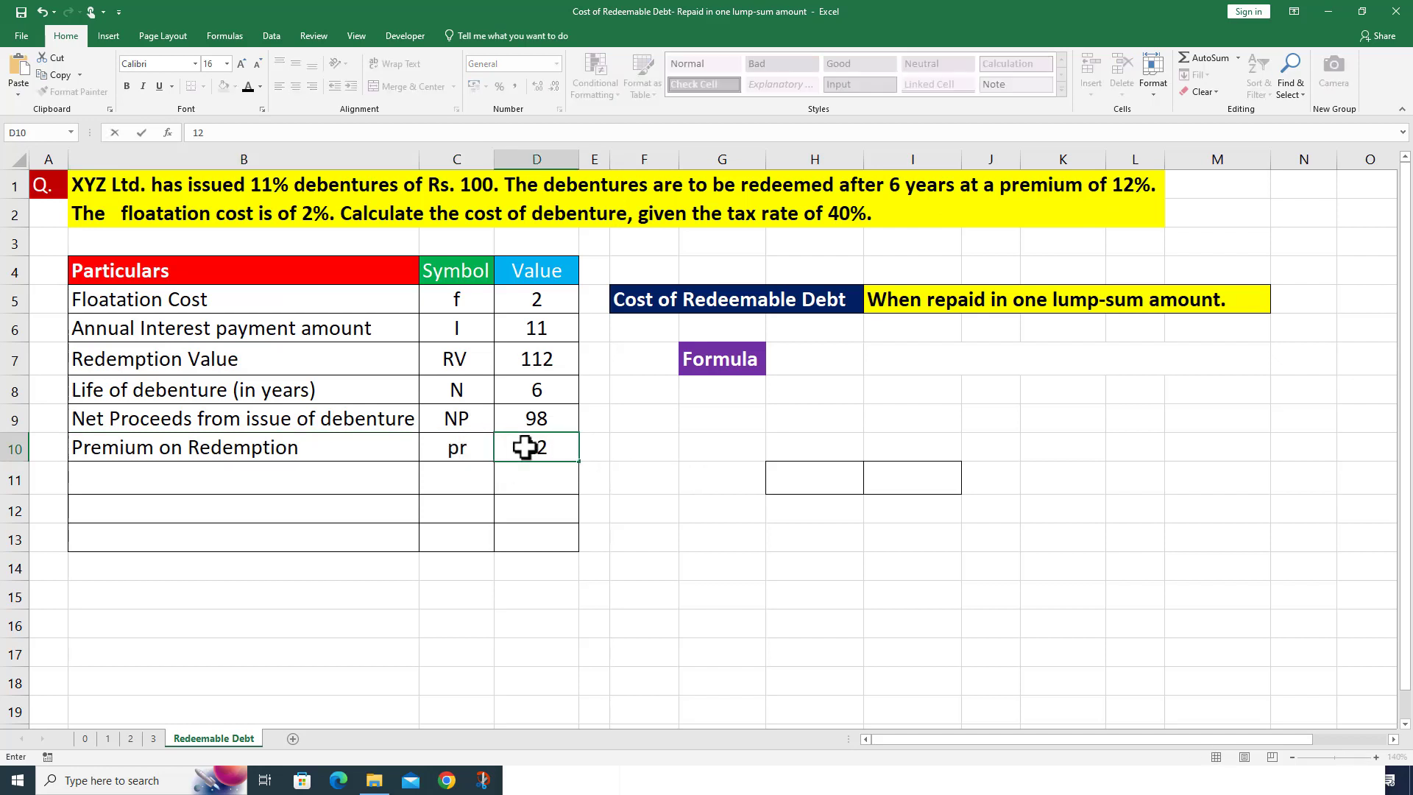
- Fill rows 11 to 13 with Tax Rate (t) 0.4, Discount on issue (d) 0 and Premium on issue (pi) 0
click(38, 486)
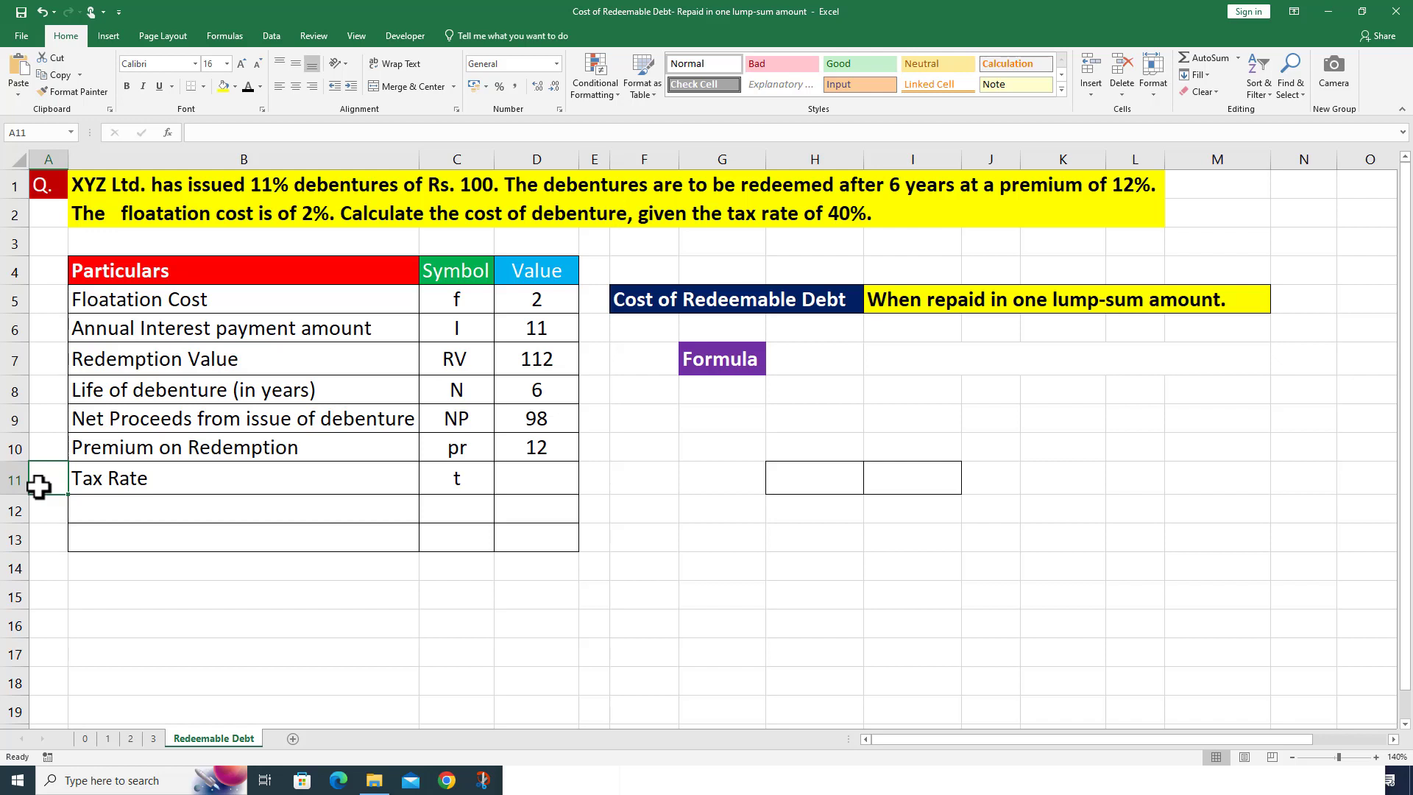
click(524, 482)
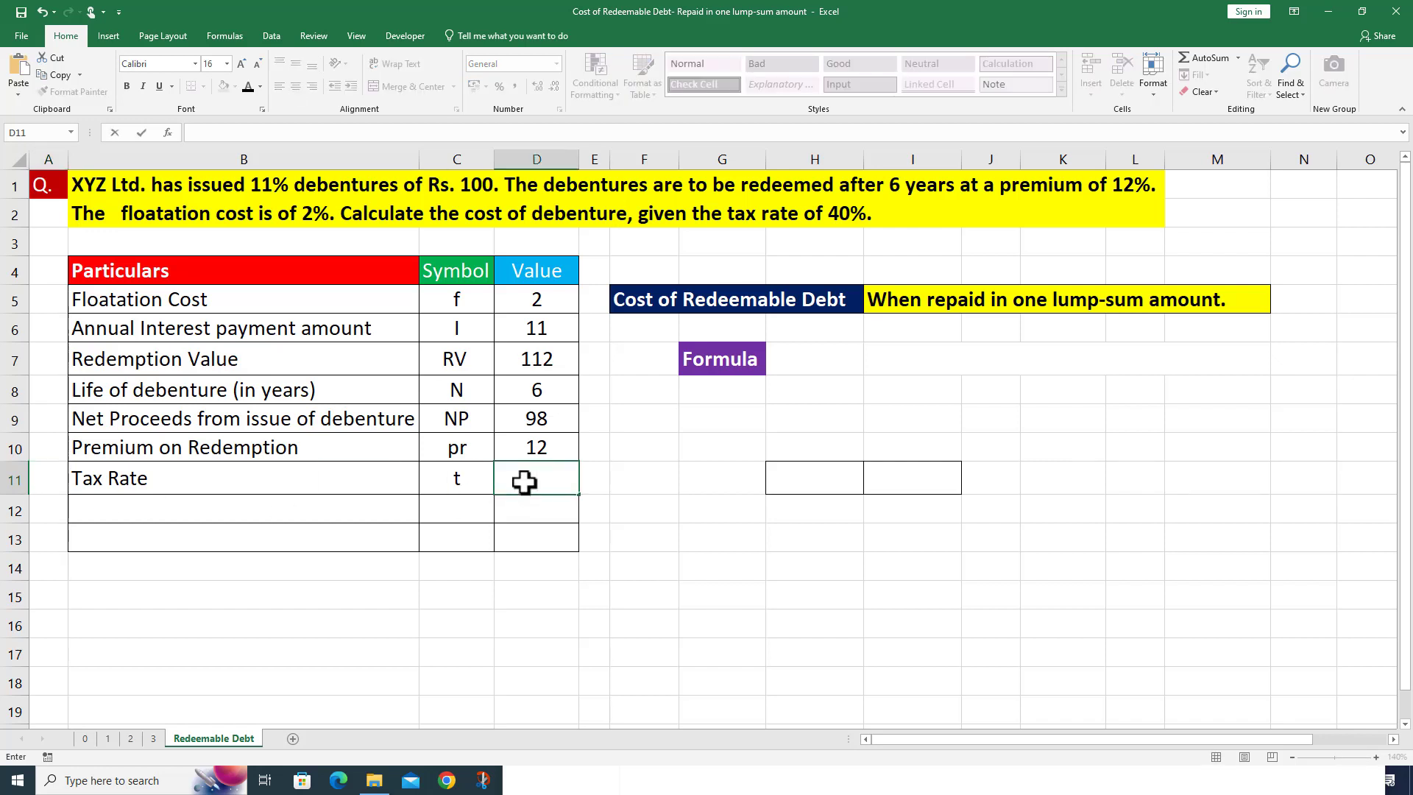
text(0.4)
click(64, 513)
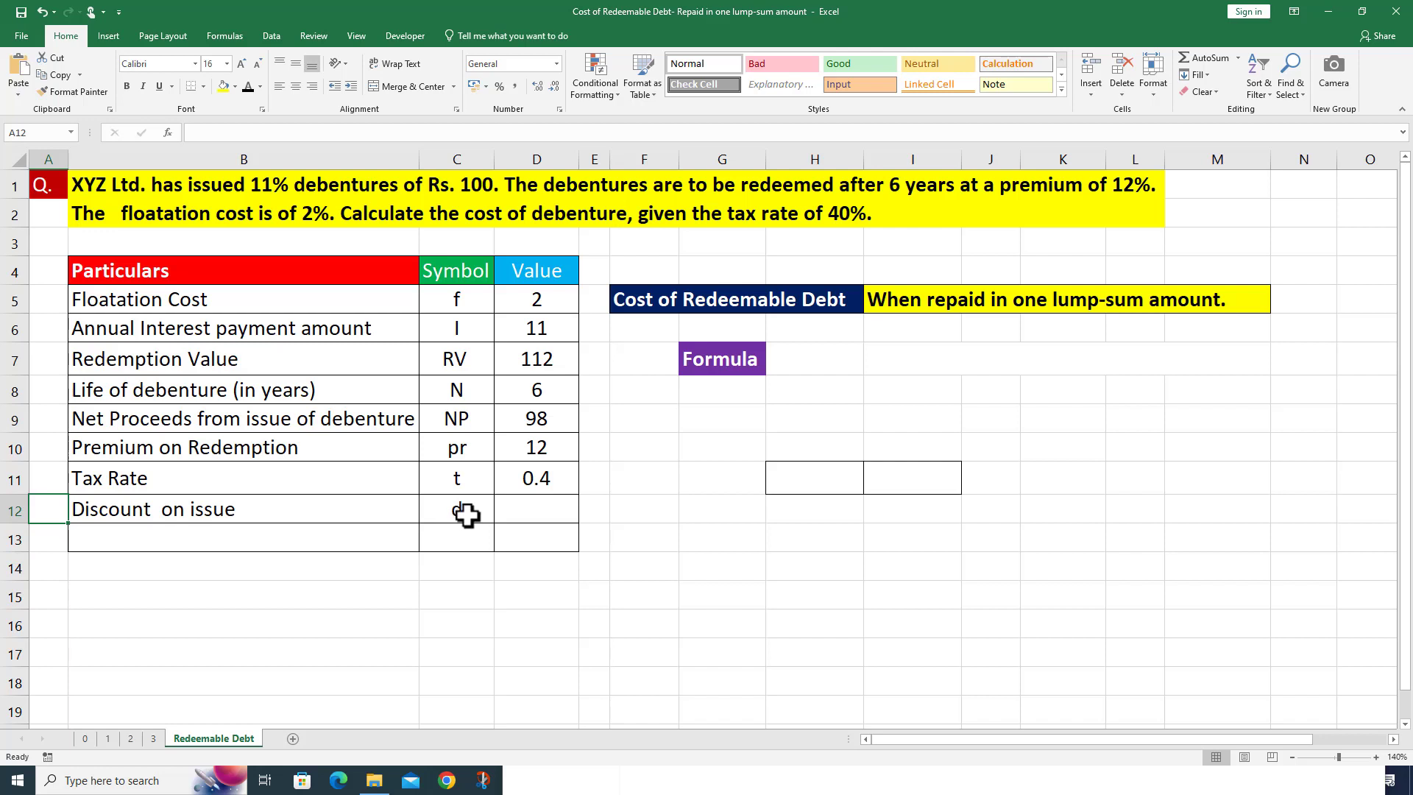
click(521, 506)
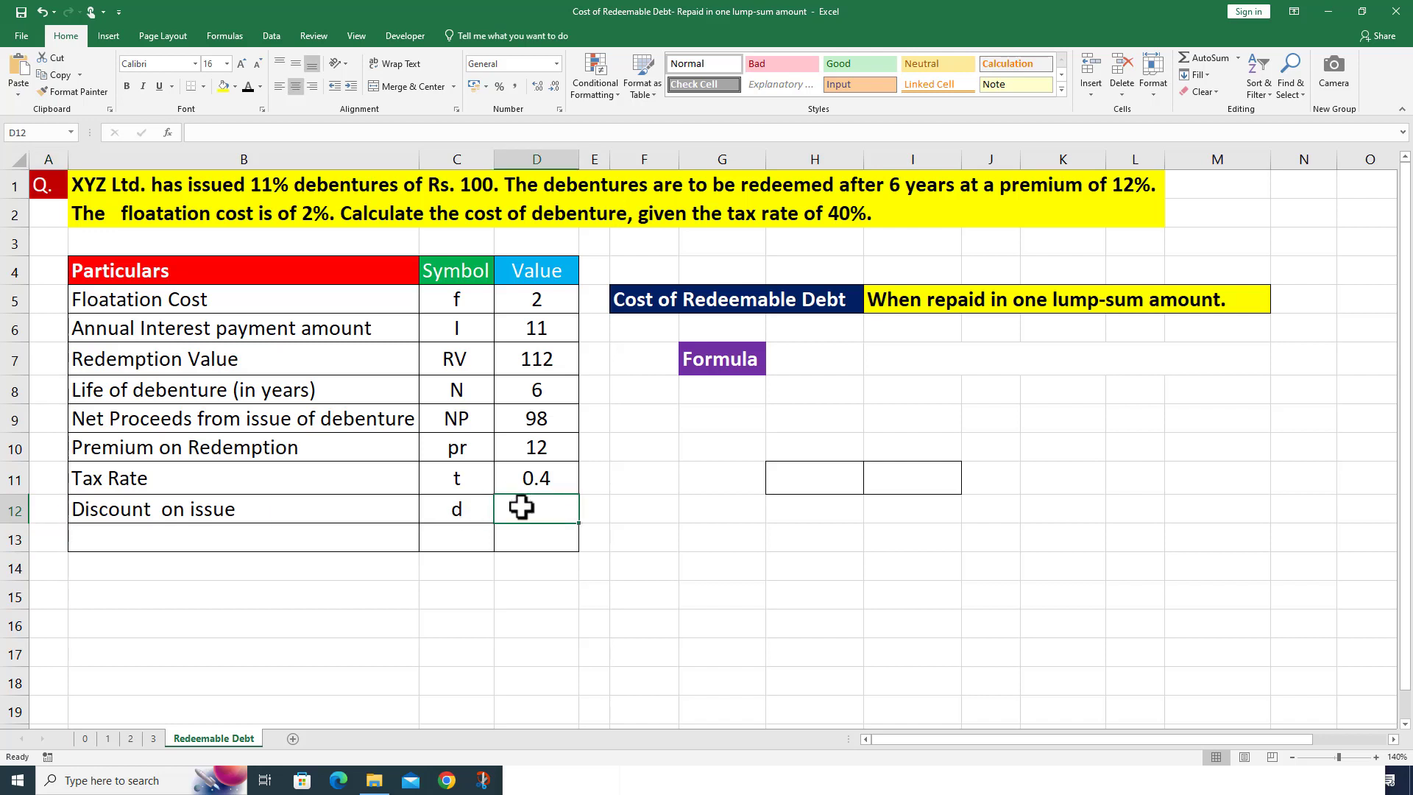
text(0)
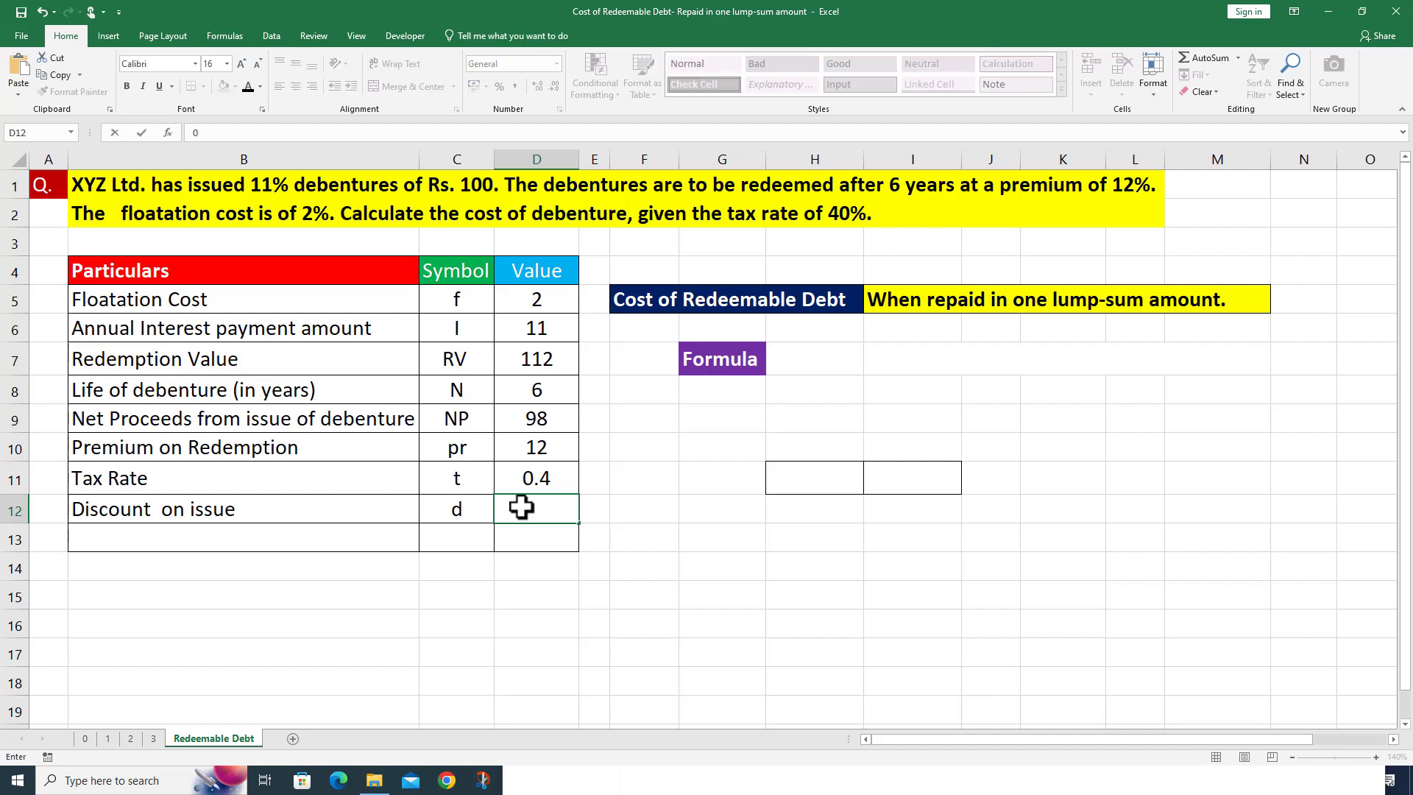
click(147, 595)
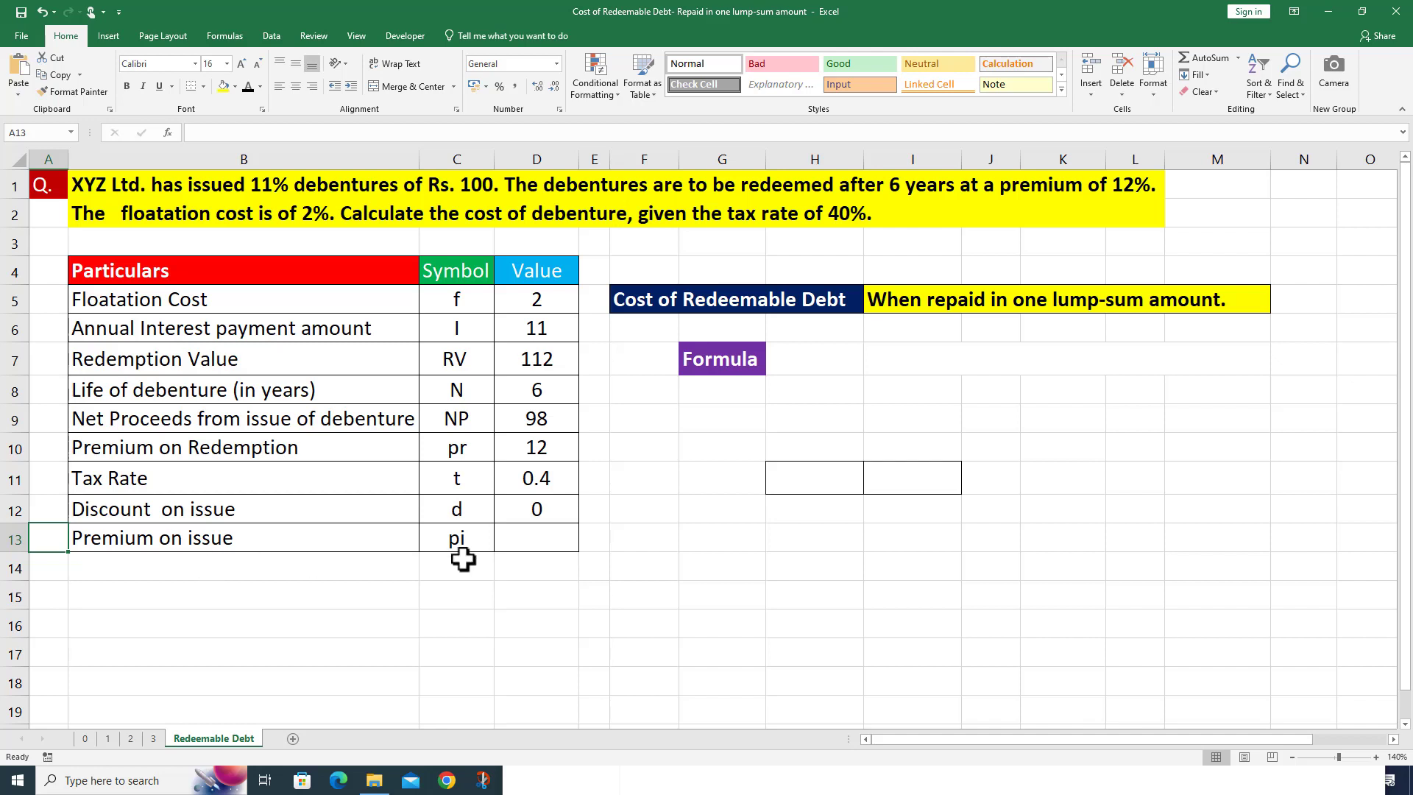
click(538, 545)
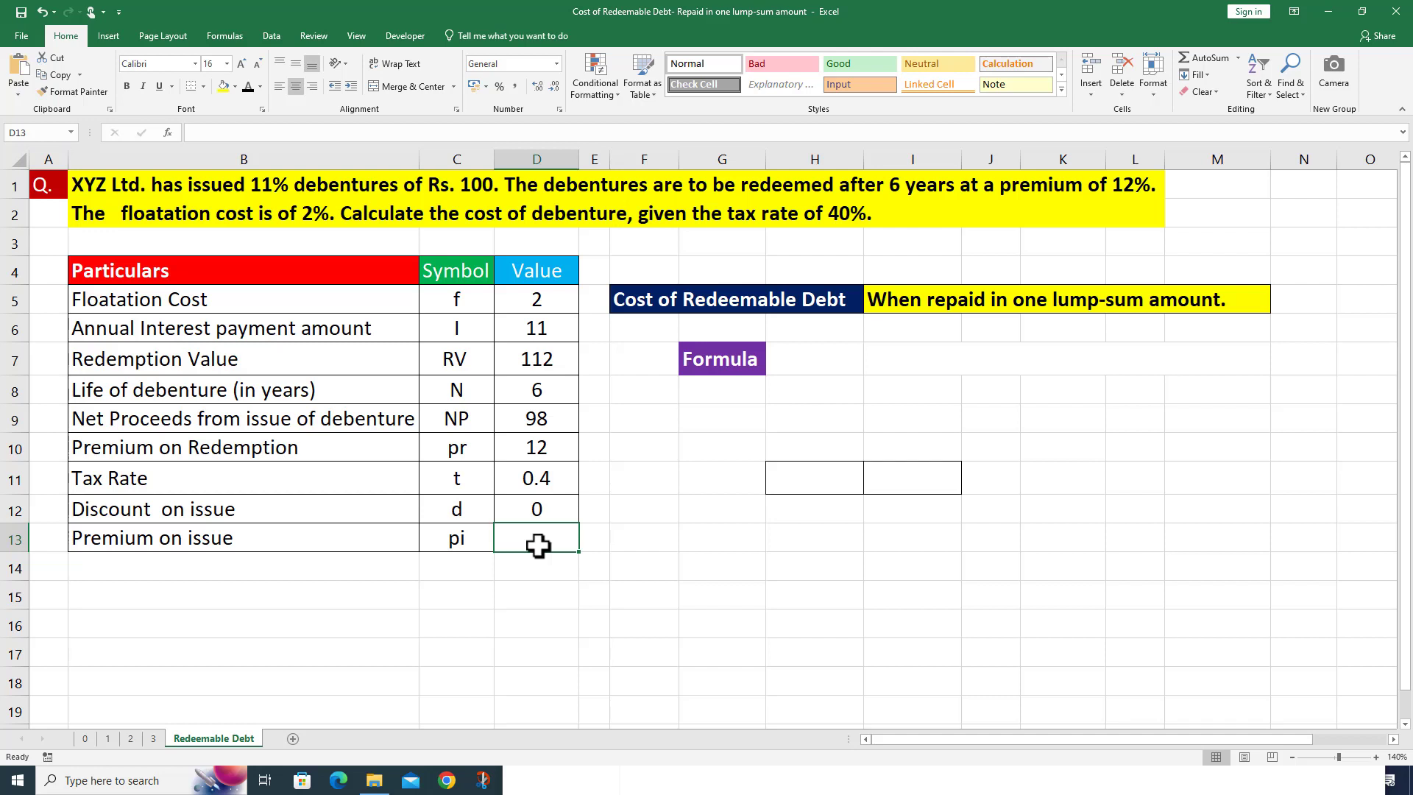
text(0)
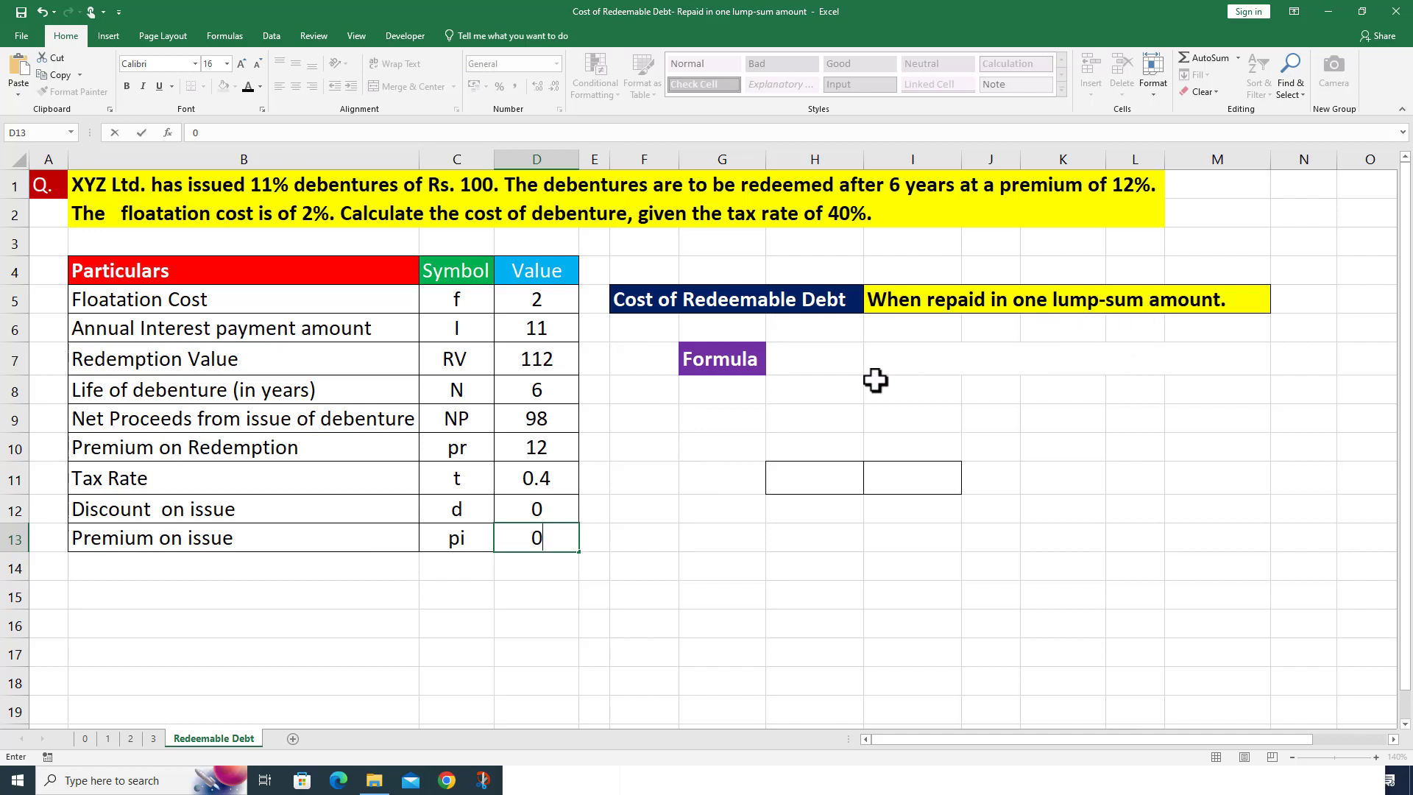
- Show the kd formula =(I*(1-t)+(f+d+pr-pi)/N)/((RV+NP)/2) in row 7 and the kd label in H11
drag(820, 358, 886, 358)
click(644, 594)
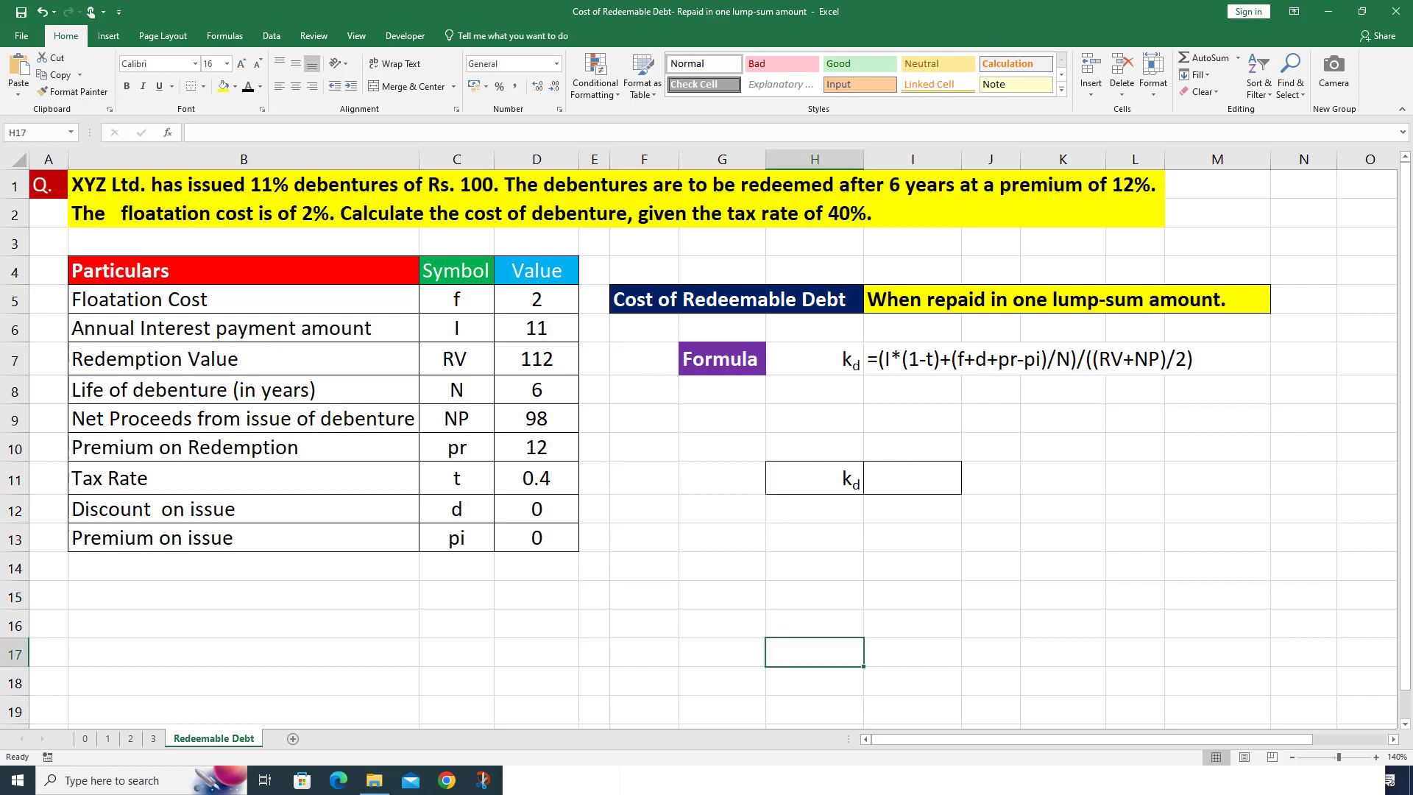
- Begin the kd formula in I11 with the after-tax interest term, =(D6*(1-D11)+(
click(884, 480)
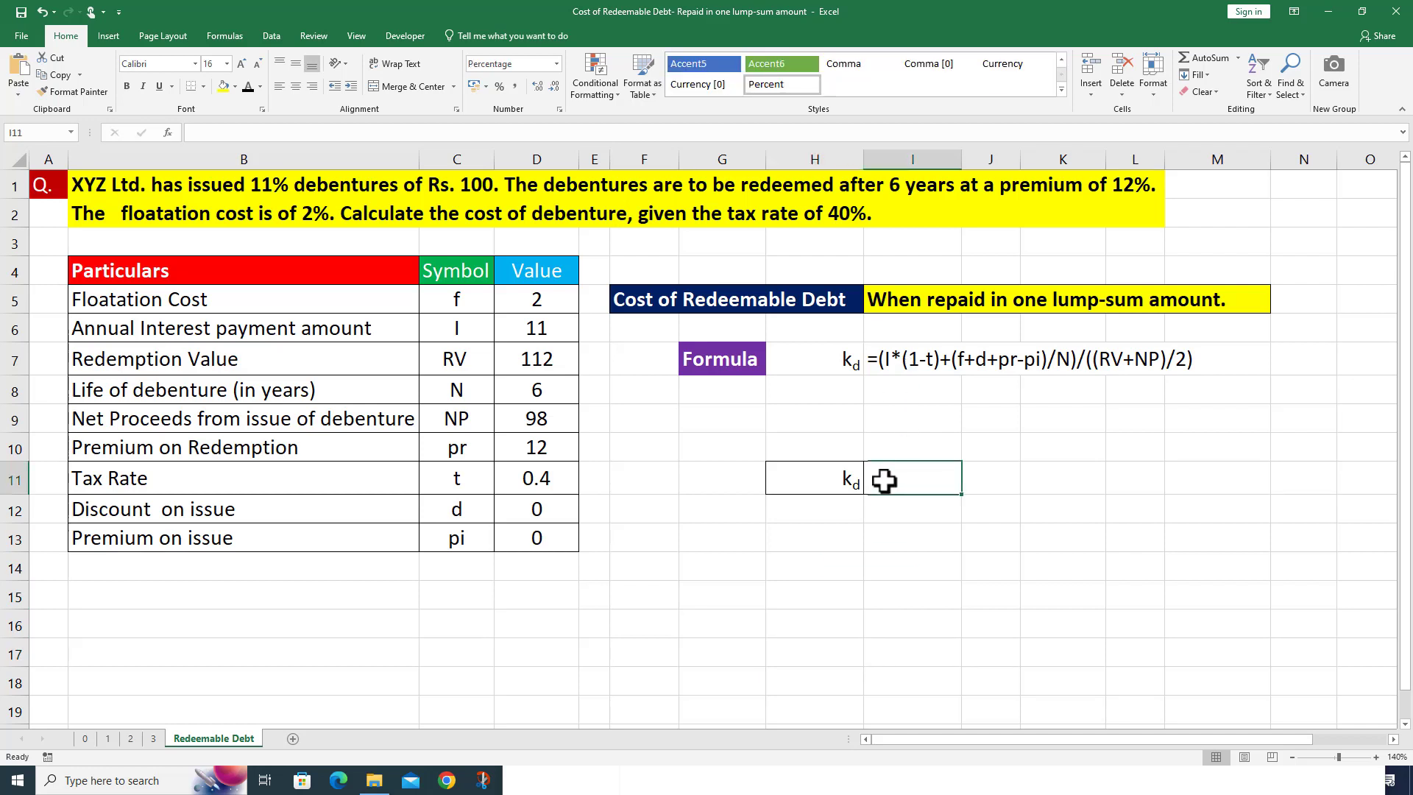
text(=()
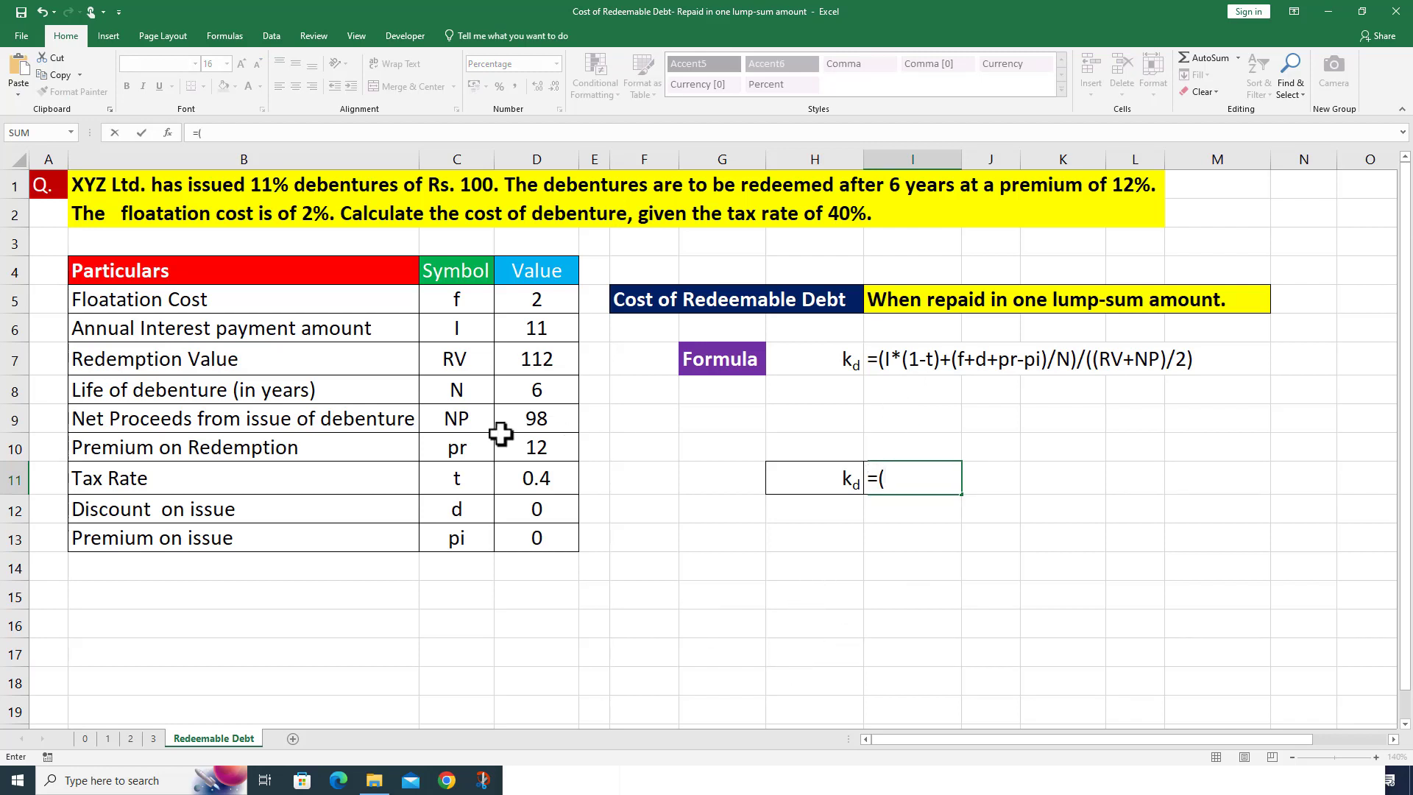
click(538, 329)
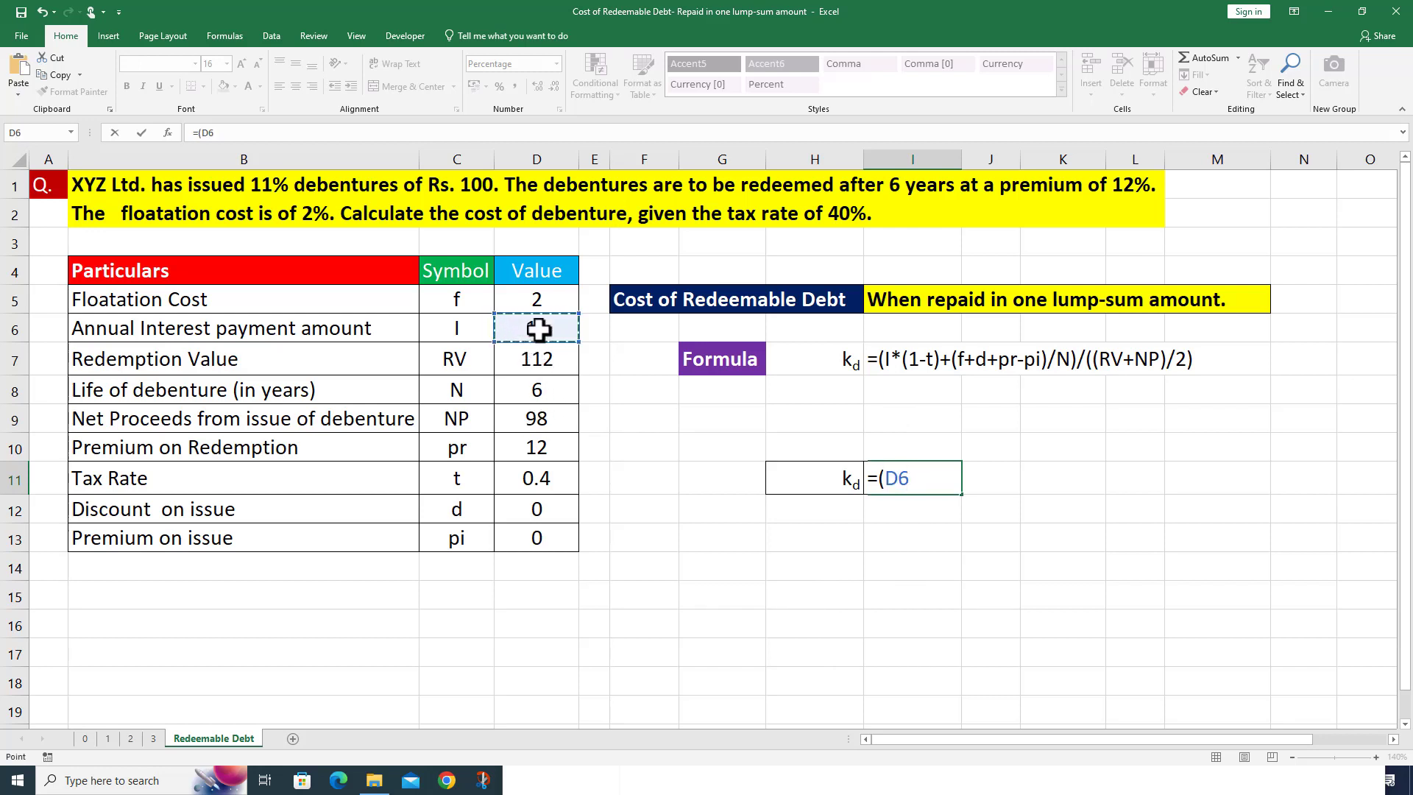
text(*(1)
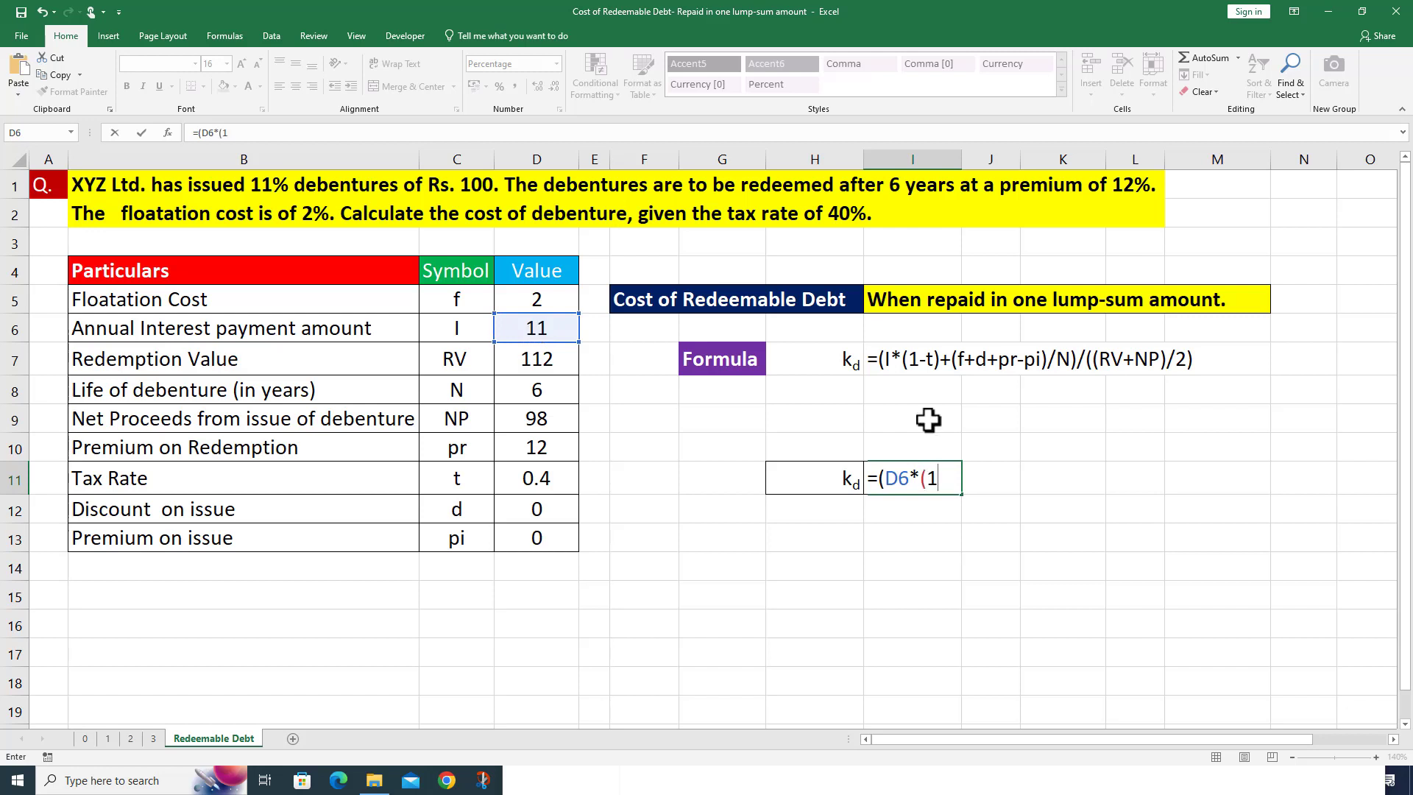
text(-)
click(550, 481)
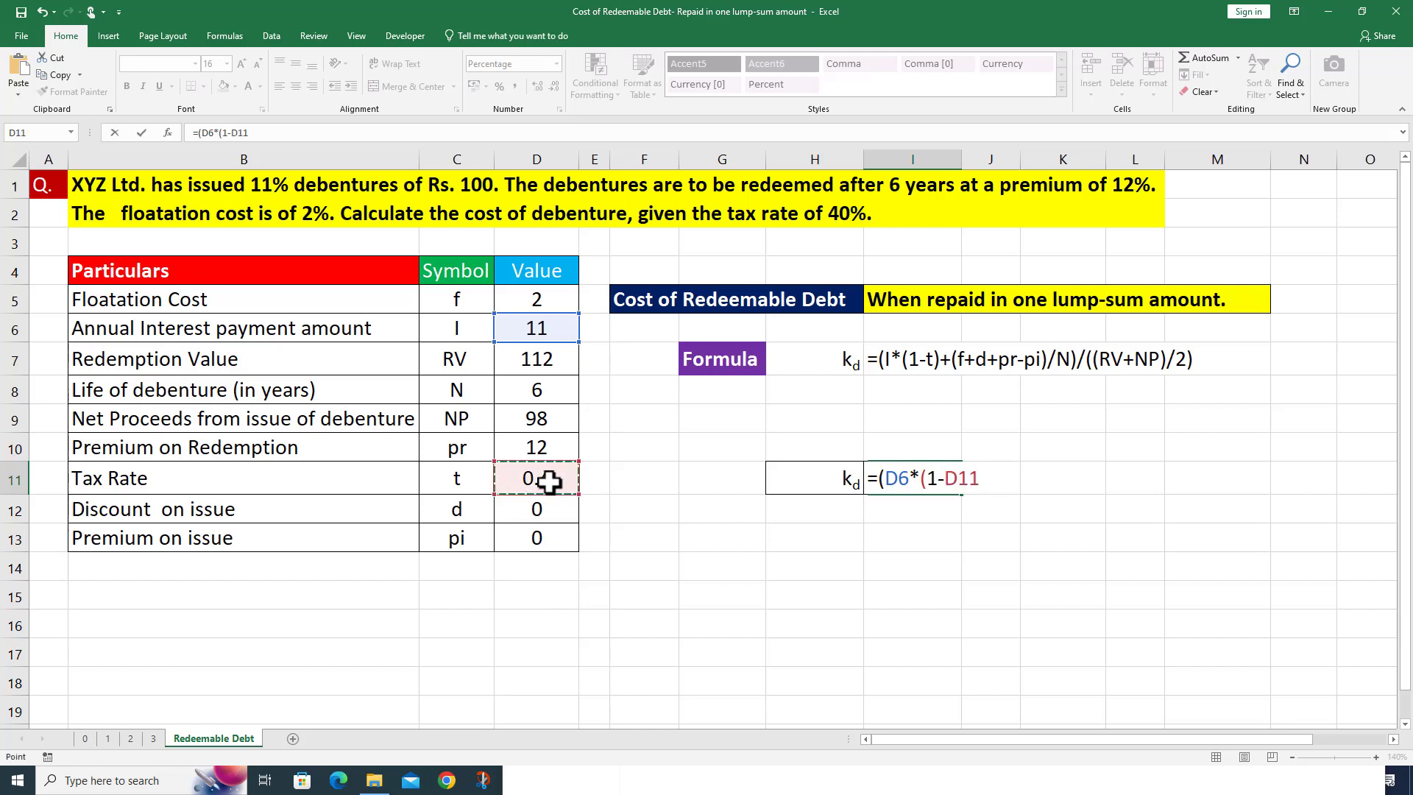
text()+()
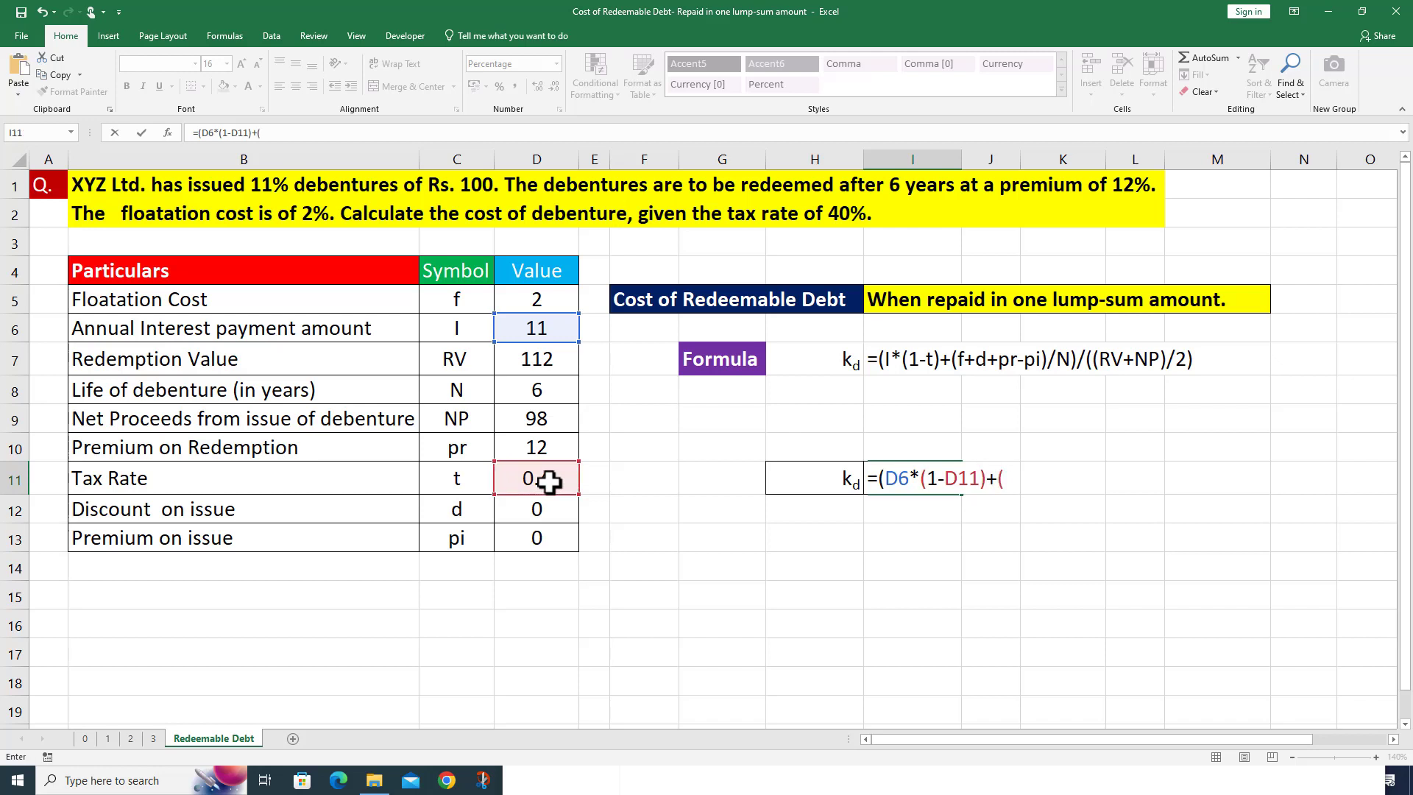
- Extend the I11 formula with the annualised issue and redemption costs, D5+D12+D10-D13)/D8)
click(551, 303)
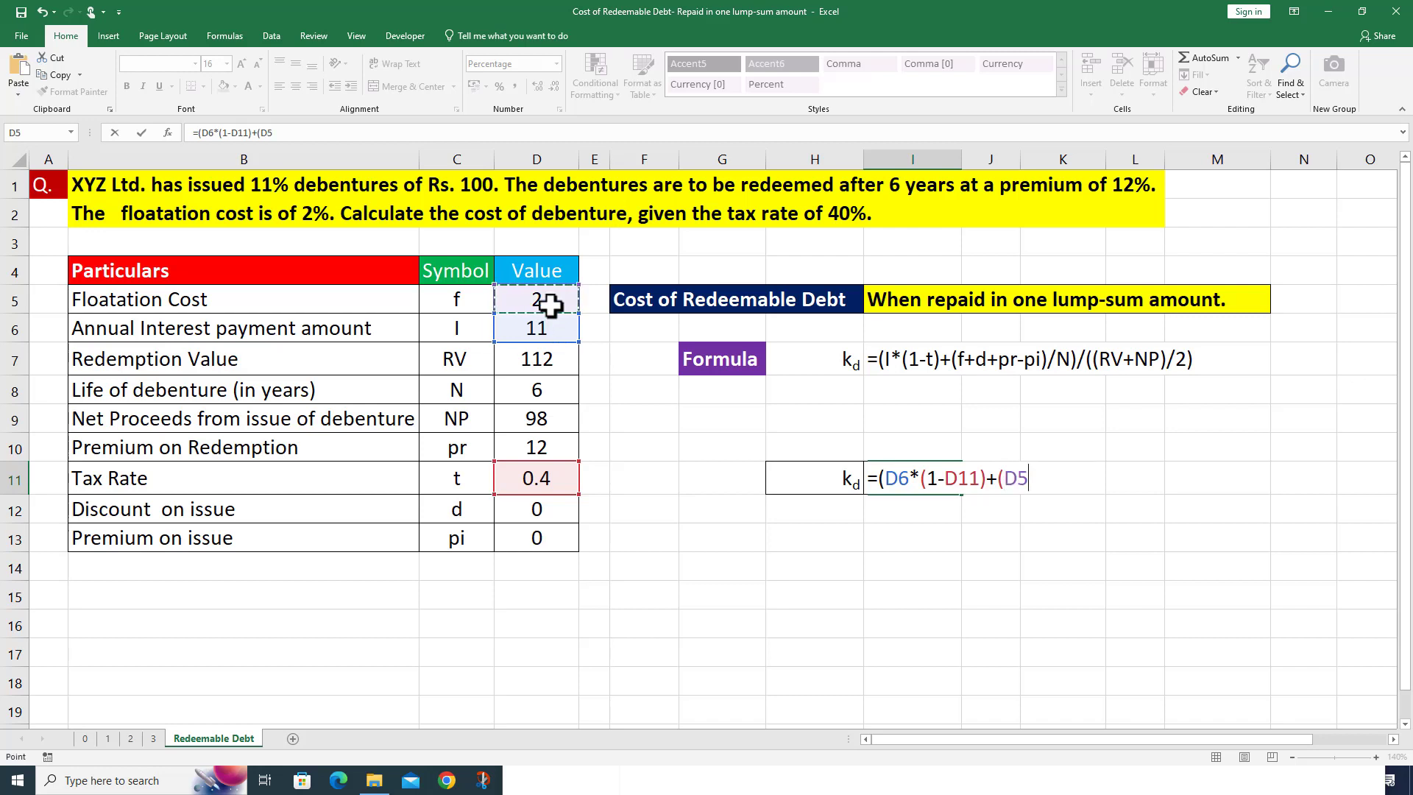
text(+)
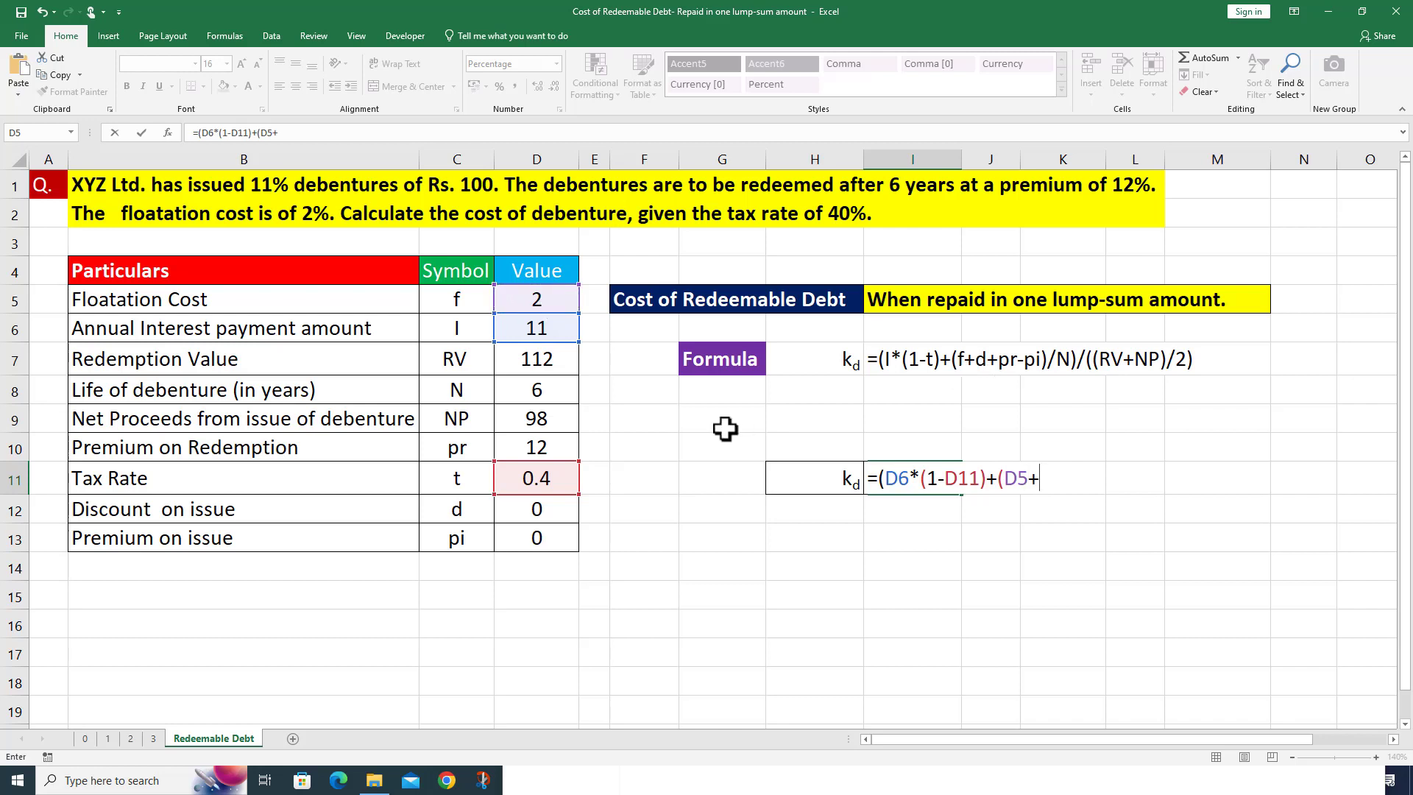
click(545, 510)
text(+)
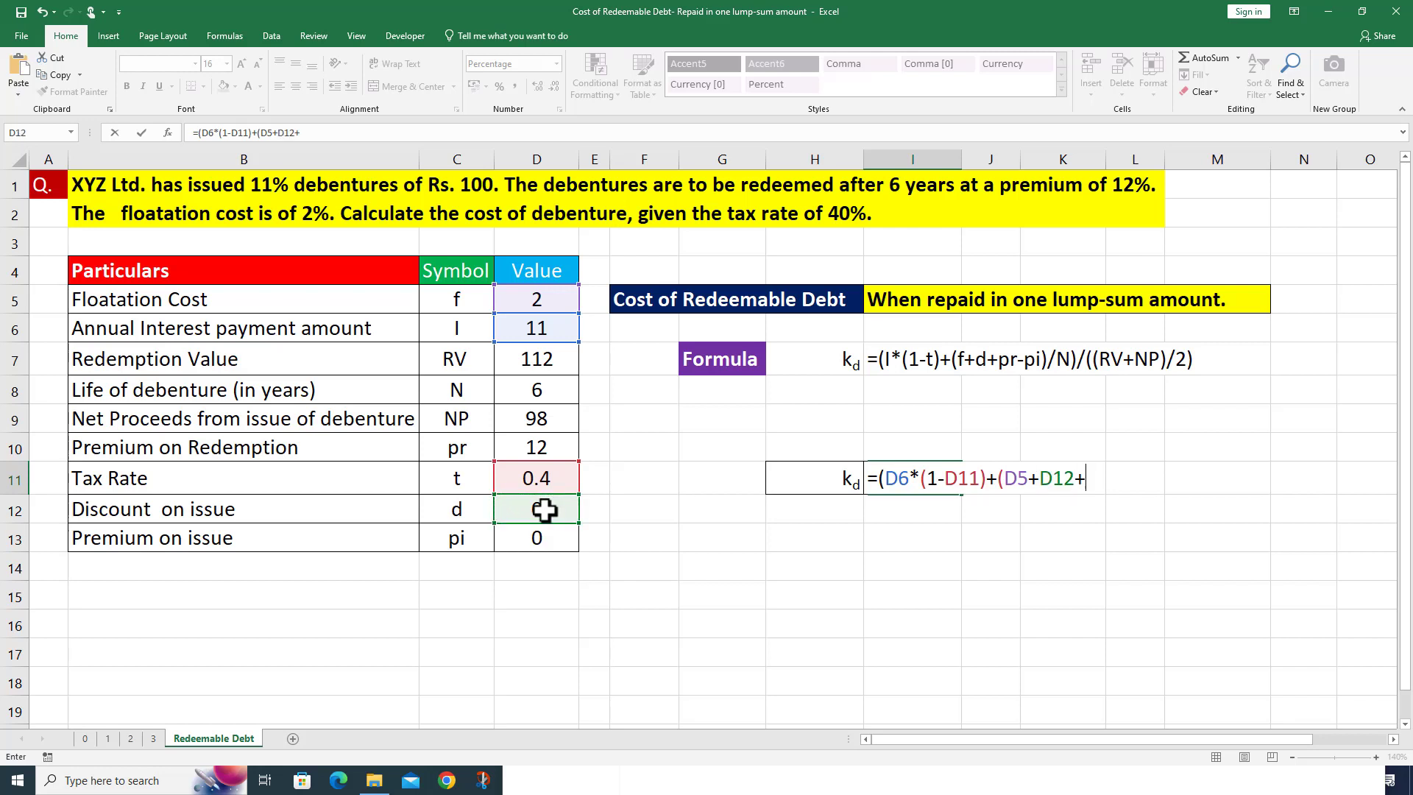
click(554, 444)
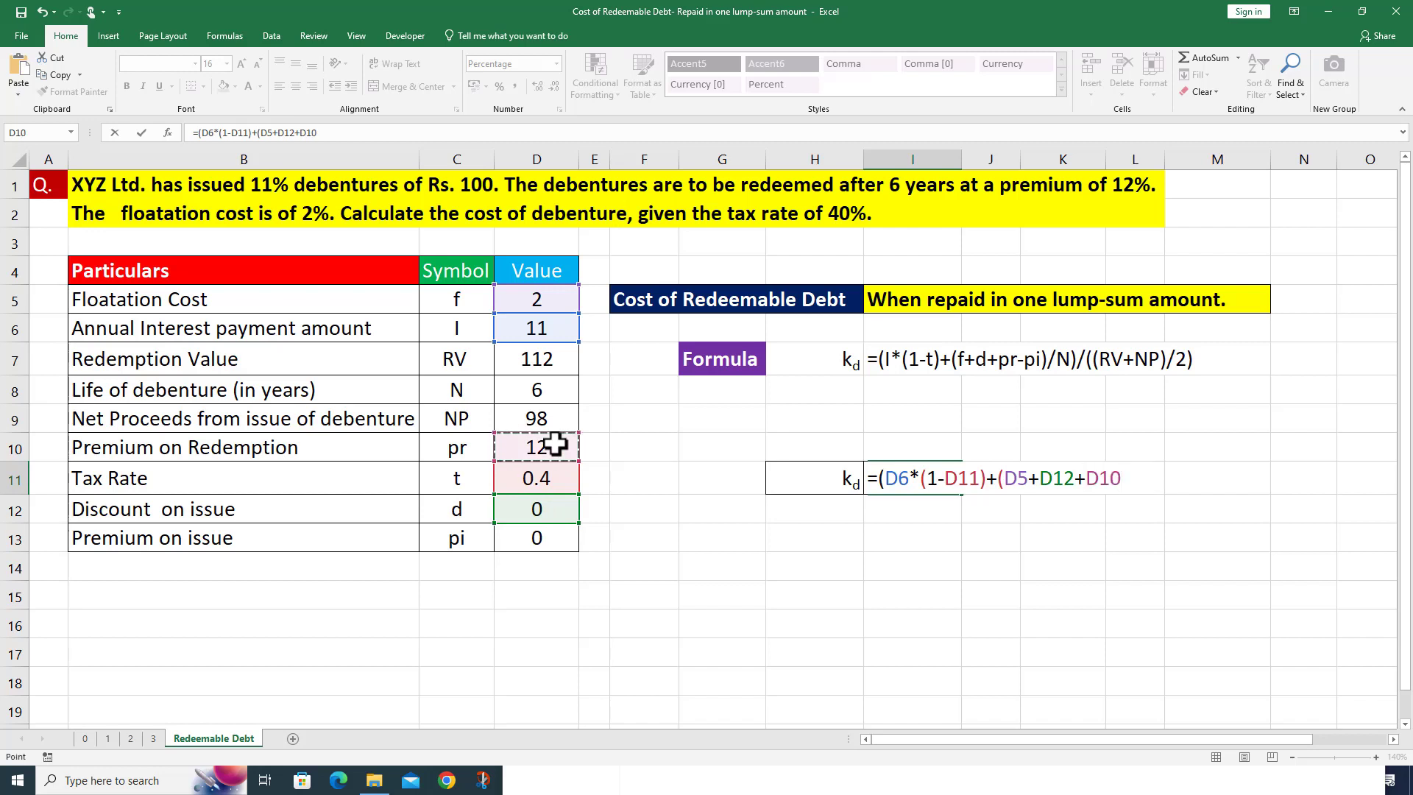
text(-)
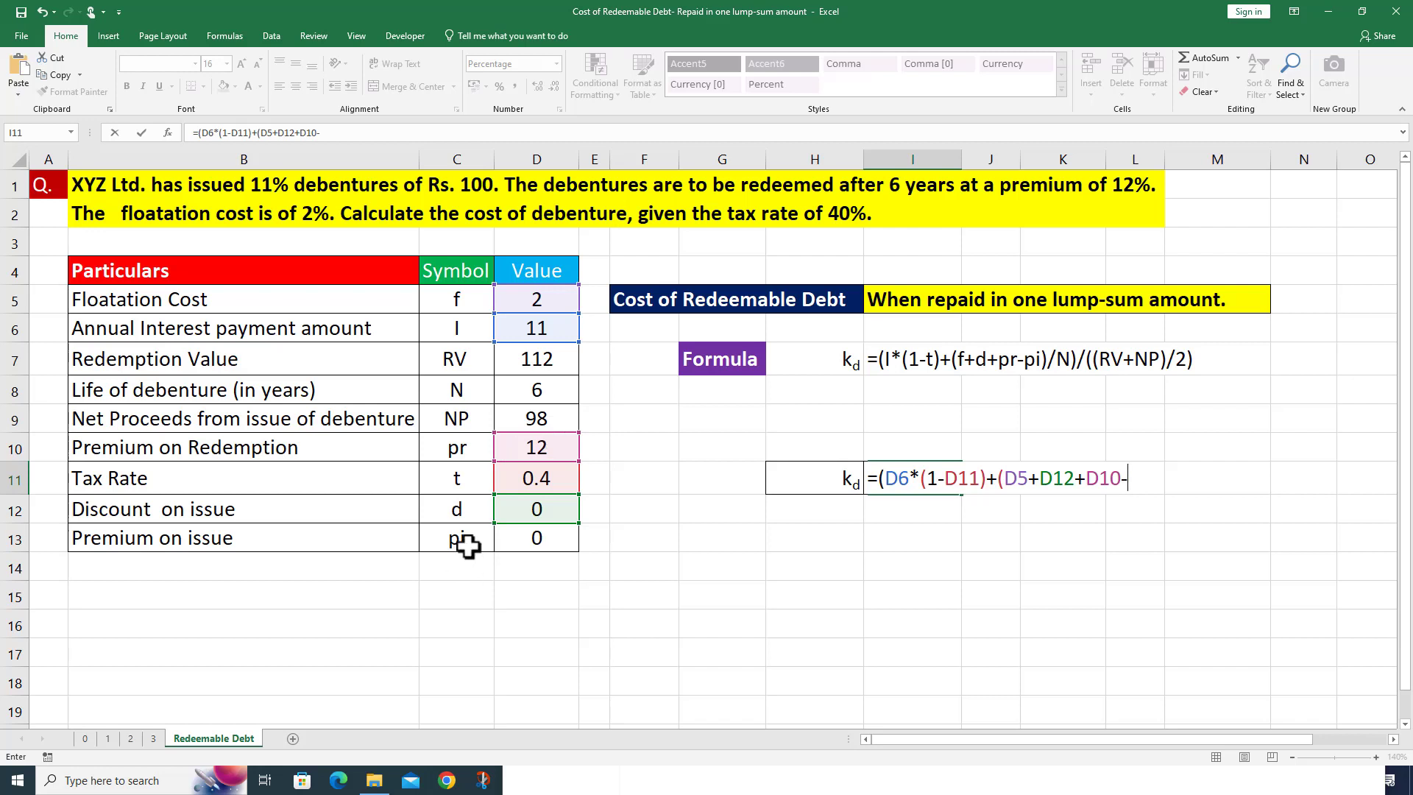
click(543, 541)
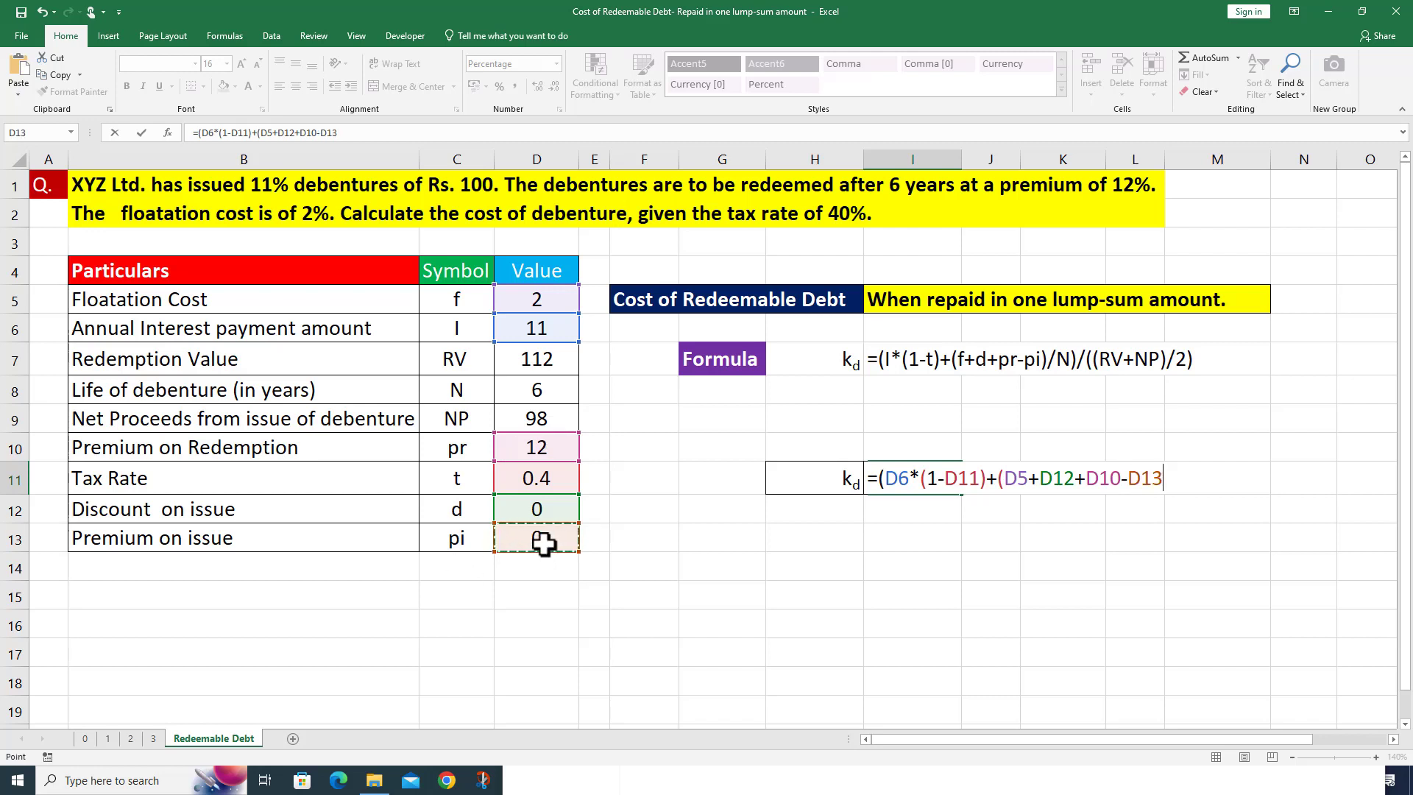
text()/)
click(554, 393)
text())
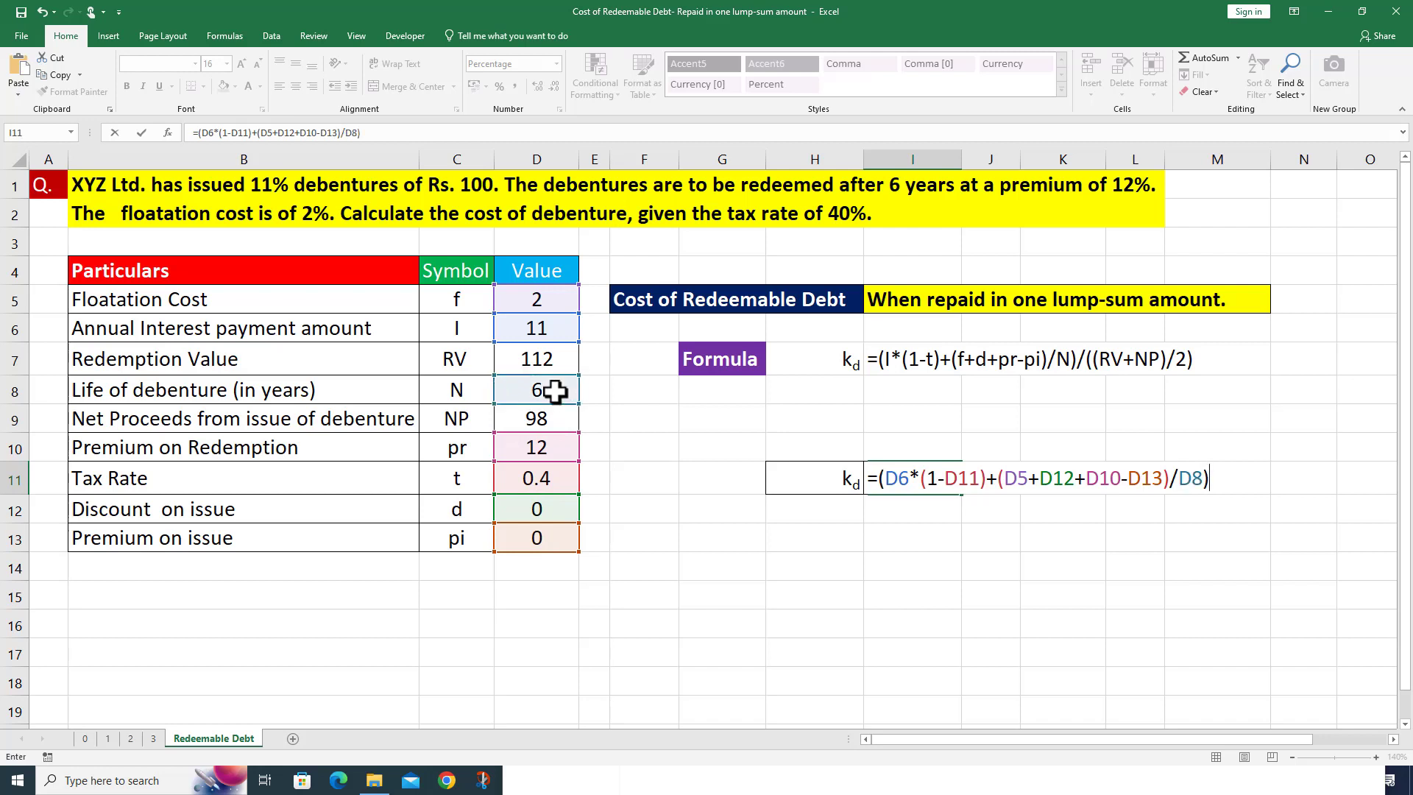
- Complete the I11 formula by dividing by the average of redemption value and net proceeds, /((D7+D9)/2)
text(/)
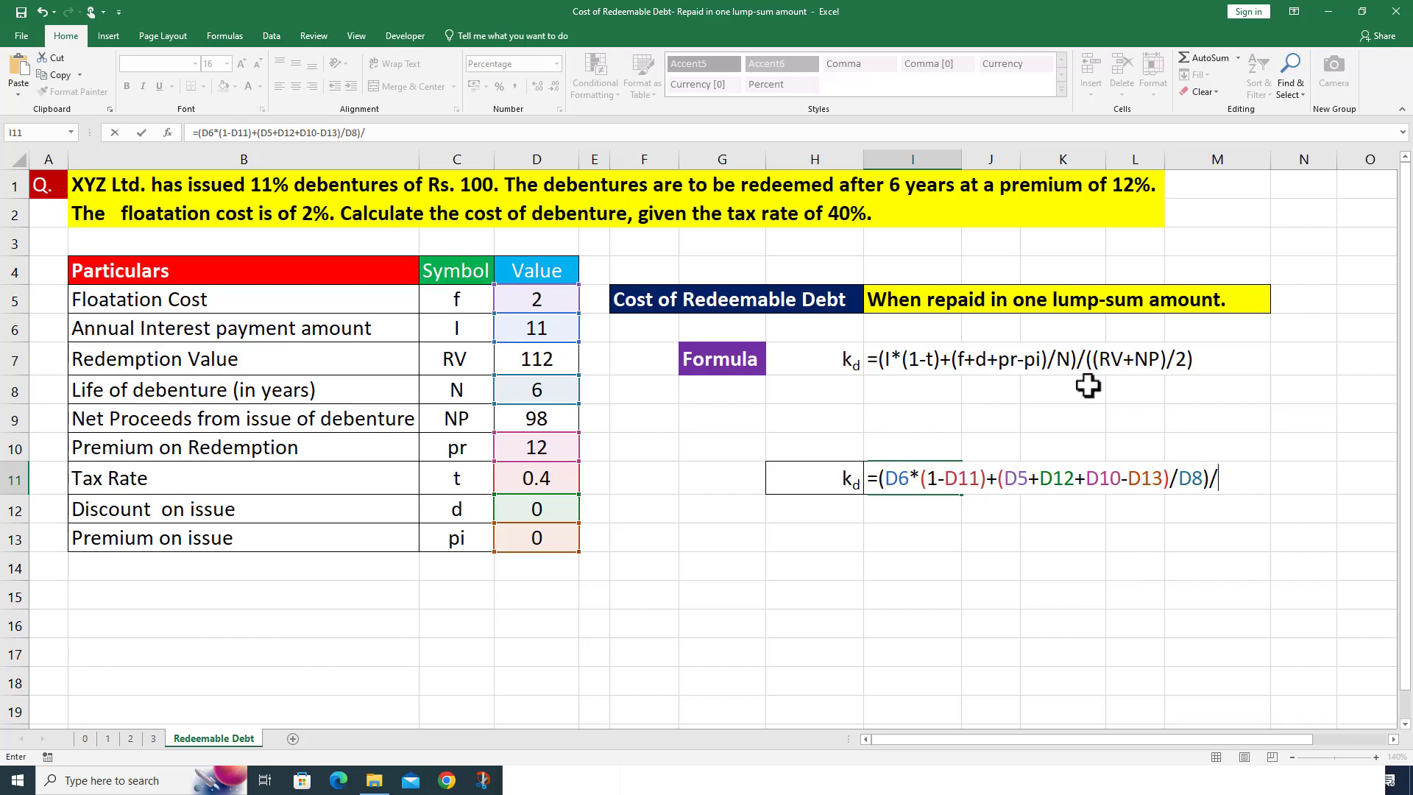
text((()
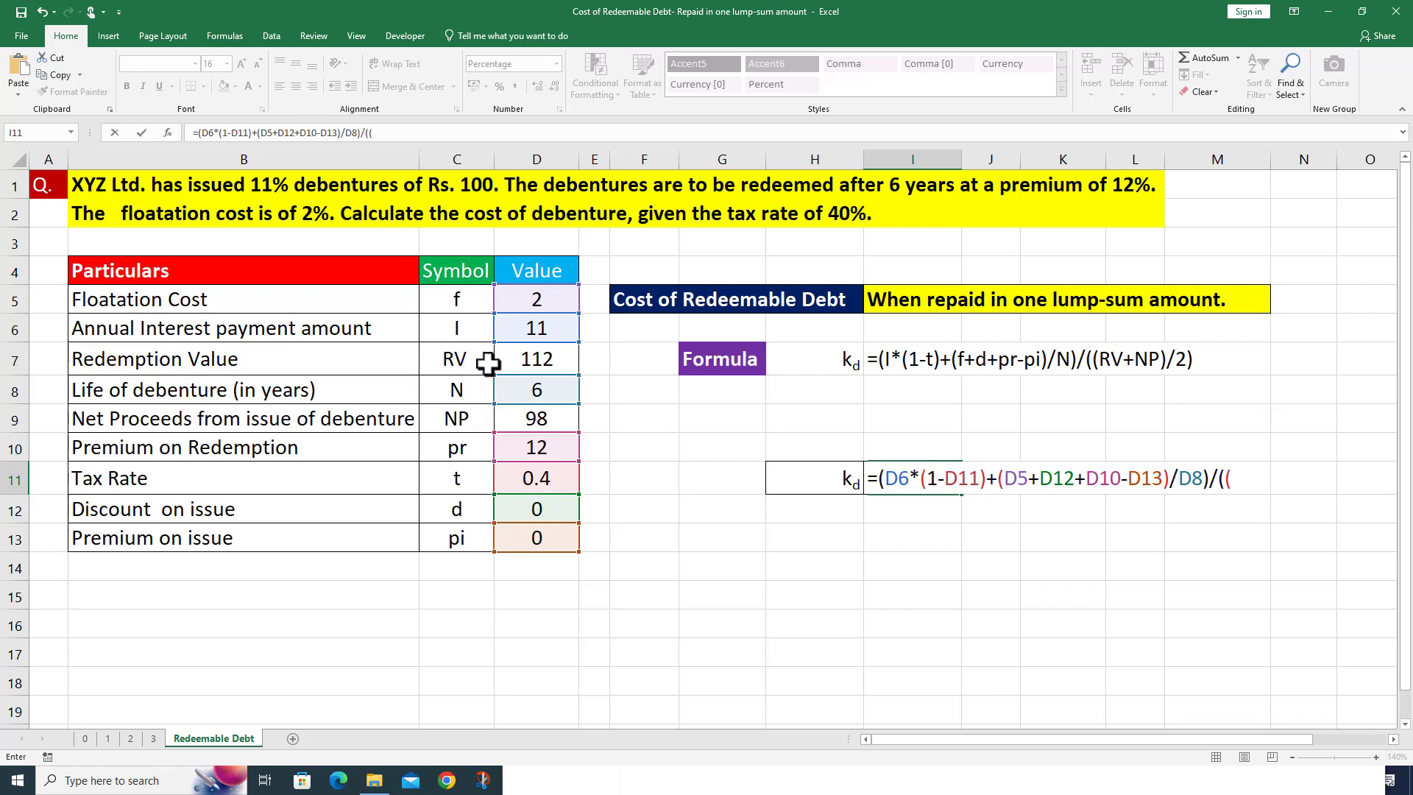
click(561, 356)
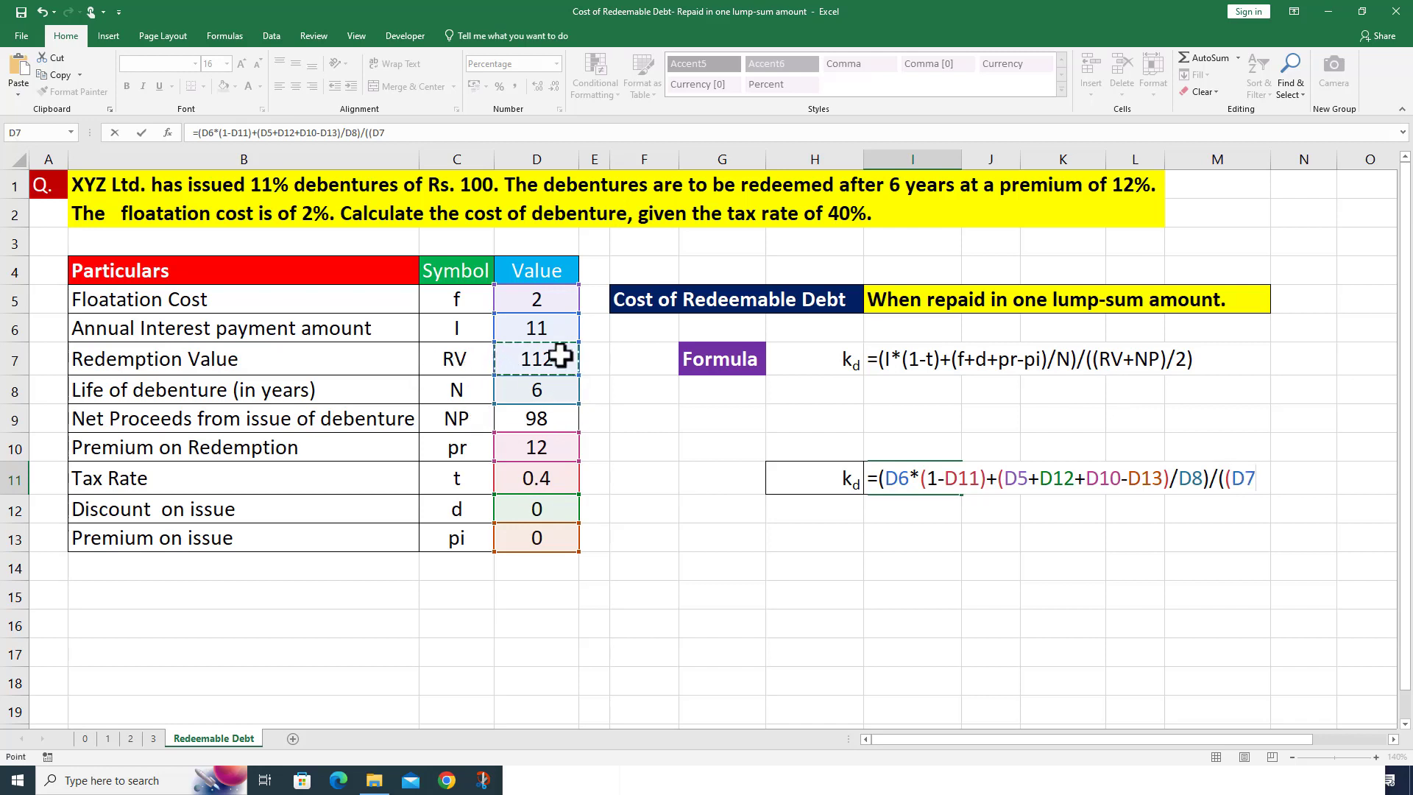
text(+)
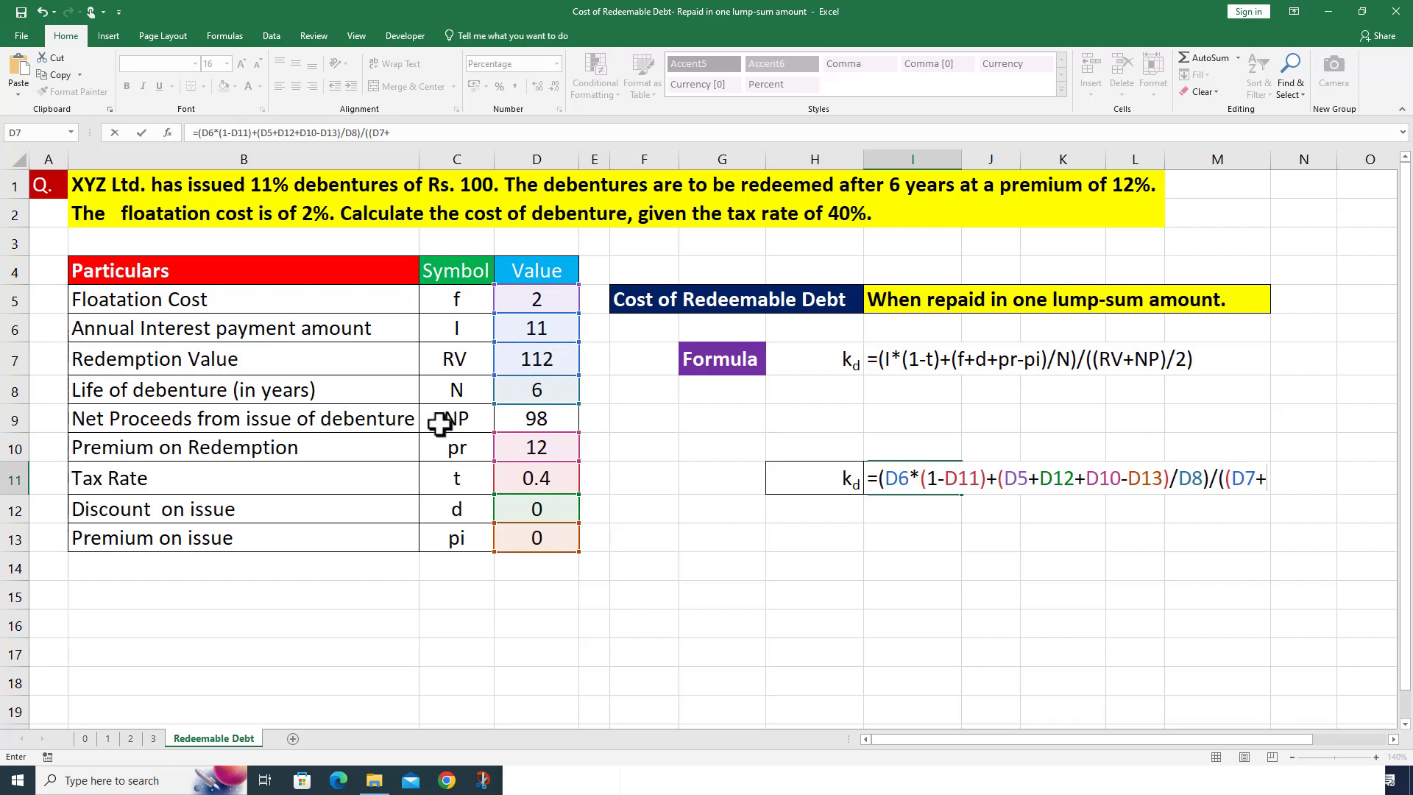
click(552, 422)
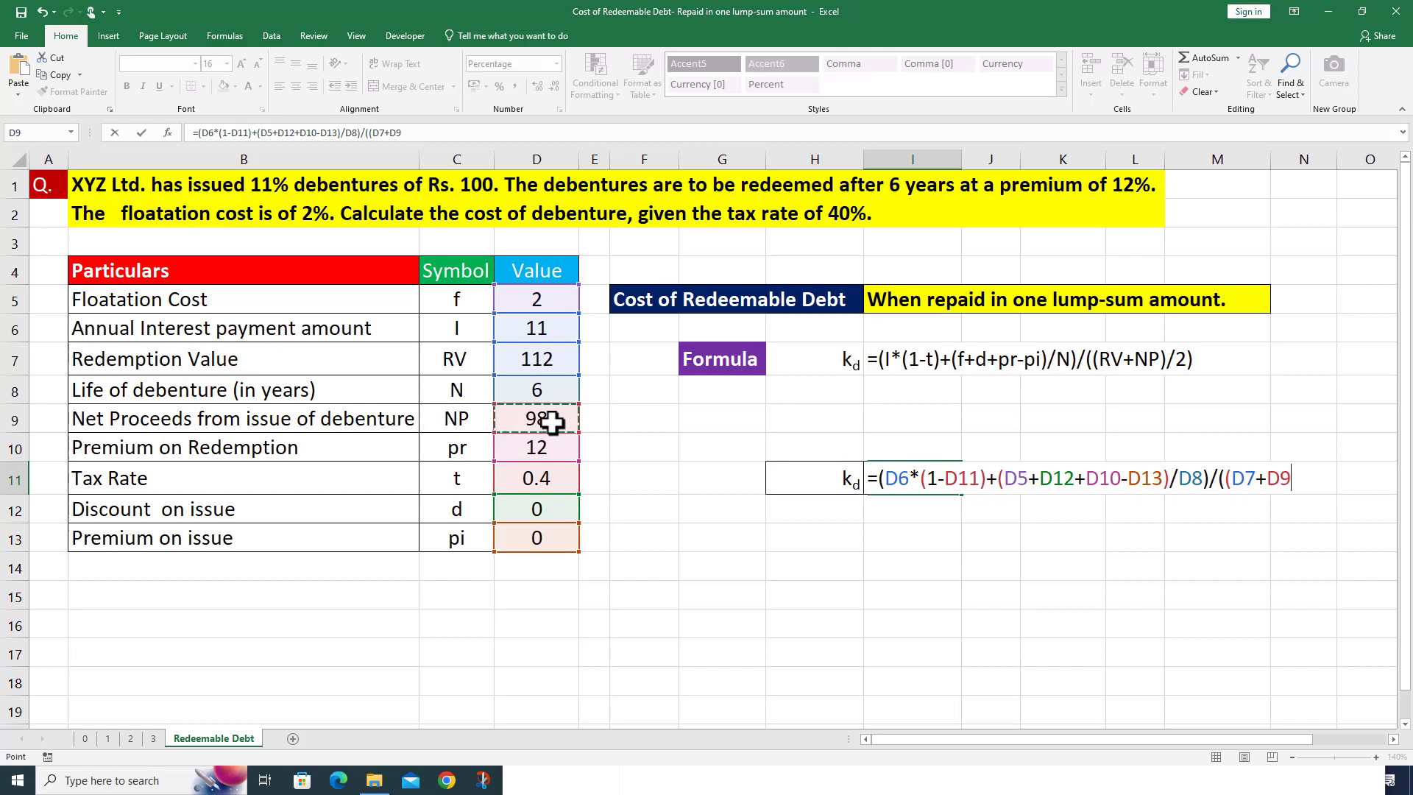
text()/2))
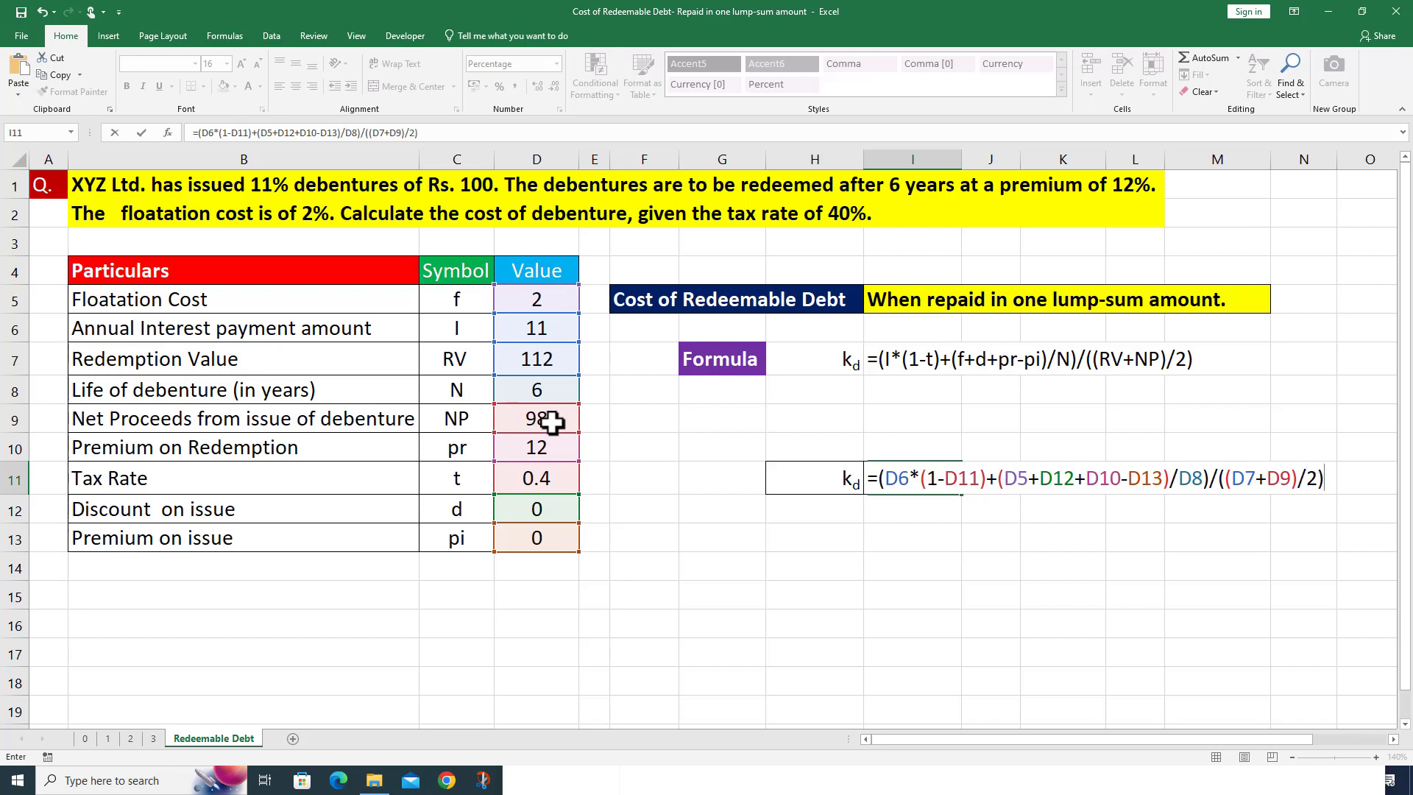
key(Return)
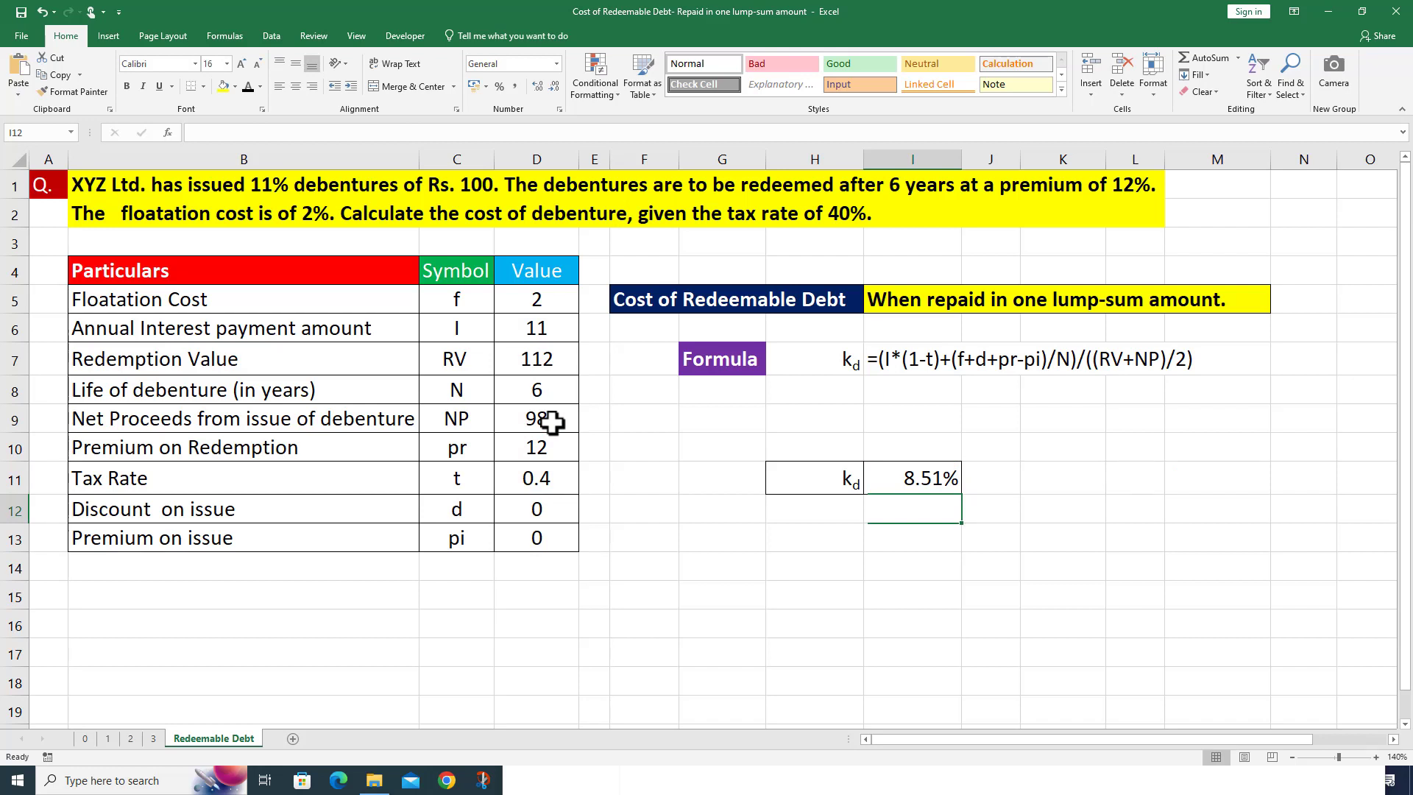
- Copy the kd formula from I11 into I9 as plain text by prefixing it with an apostrophe
click(916, 479)
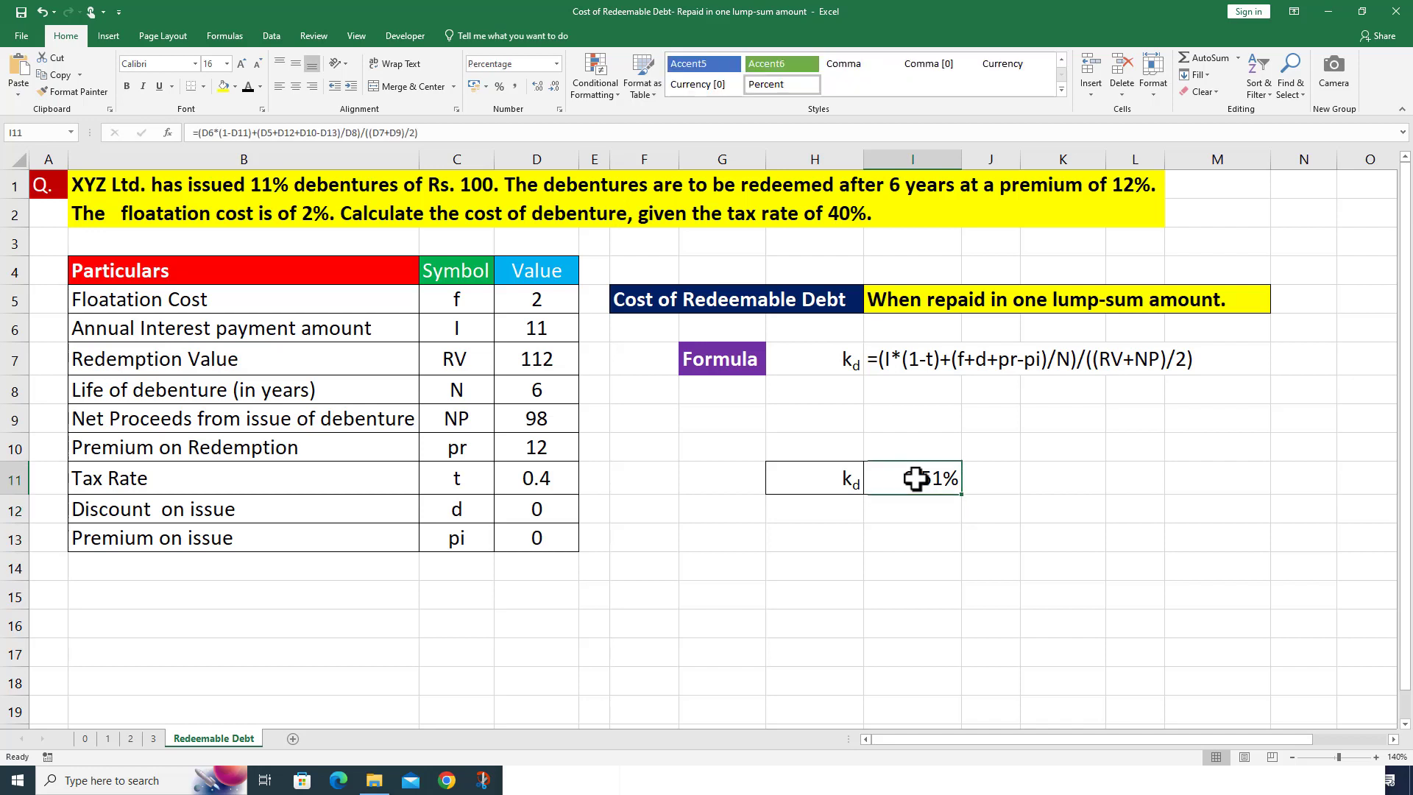
click(908, 517)
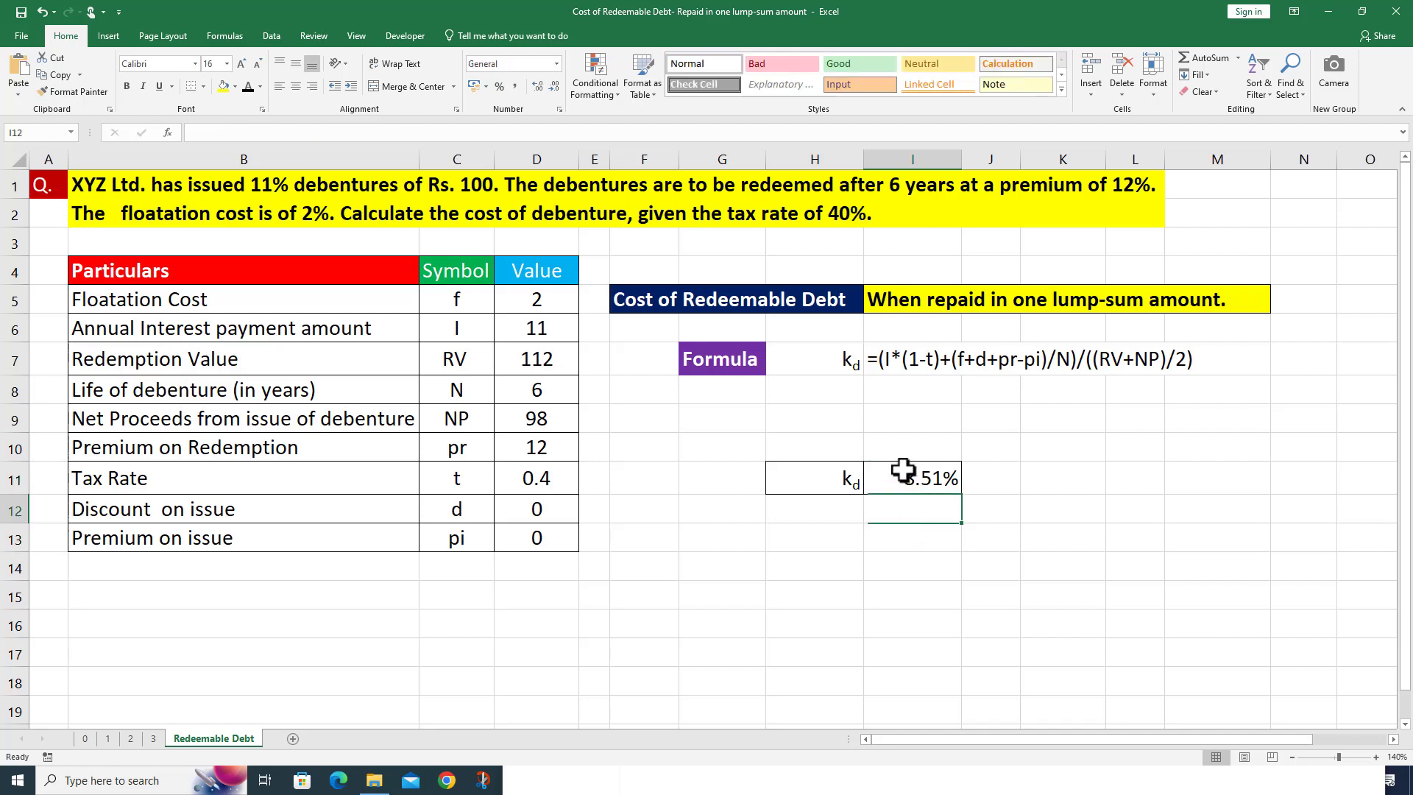
double_click(890, 417)
key(ctrl+v)
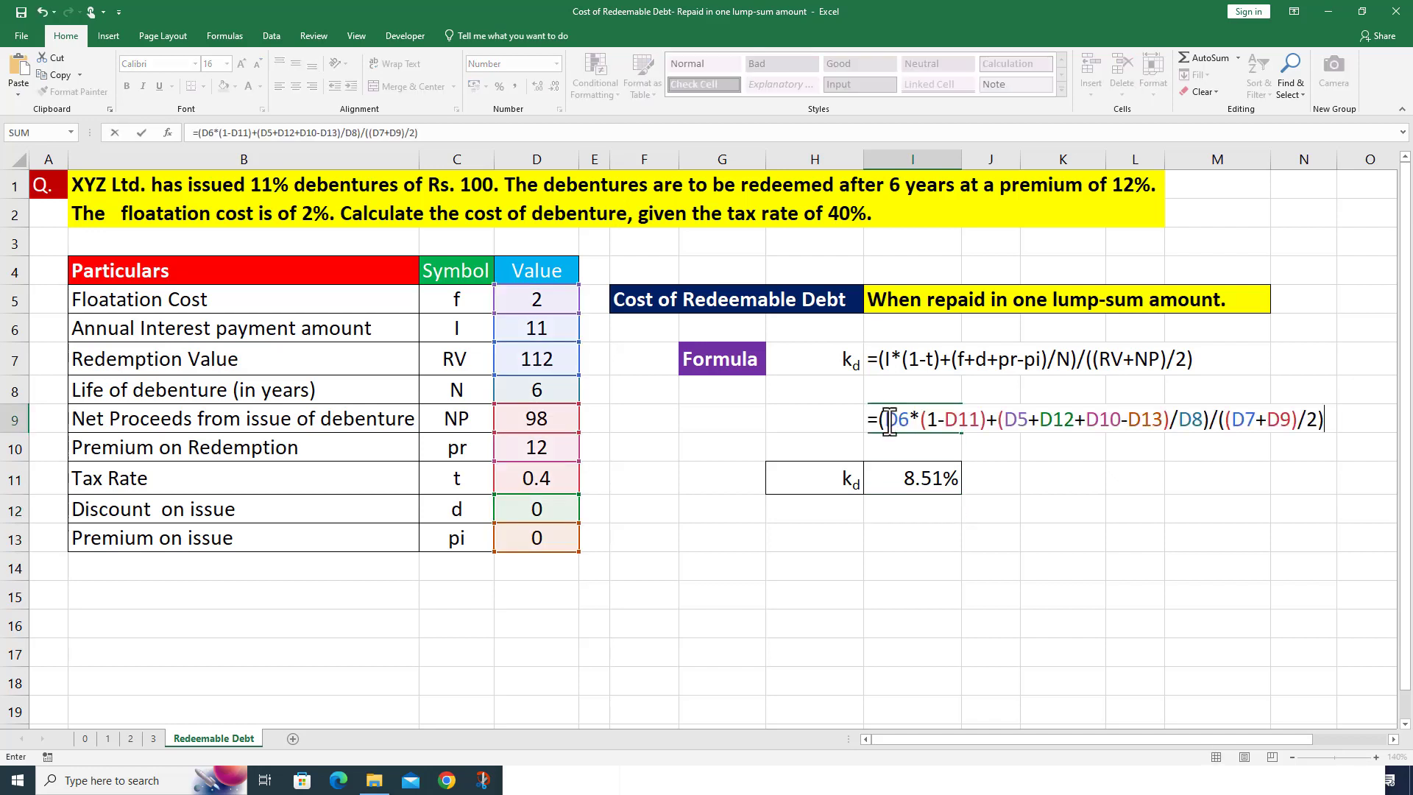
key(Home)
text(')
key(Return)
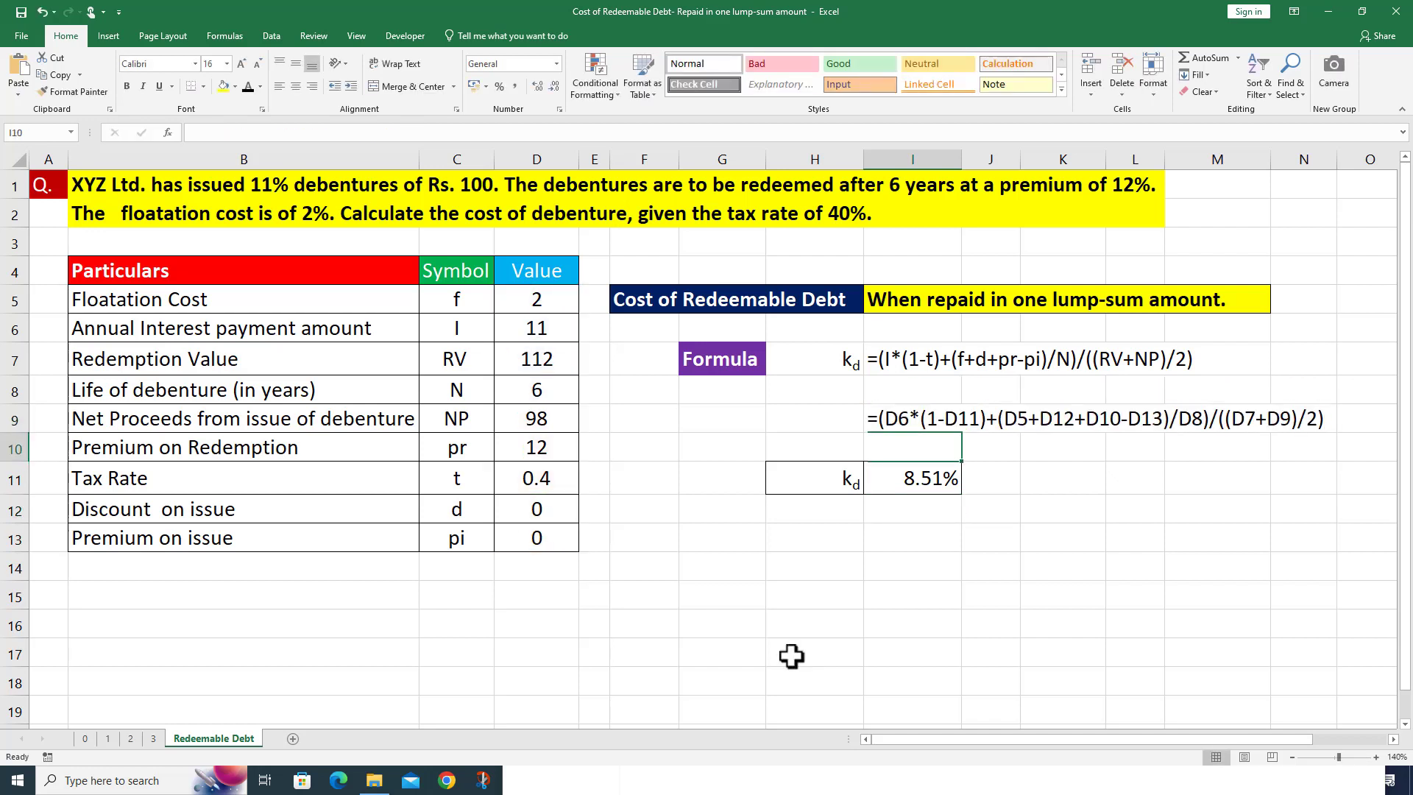